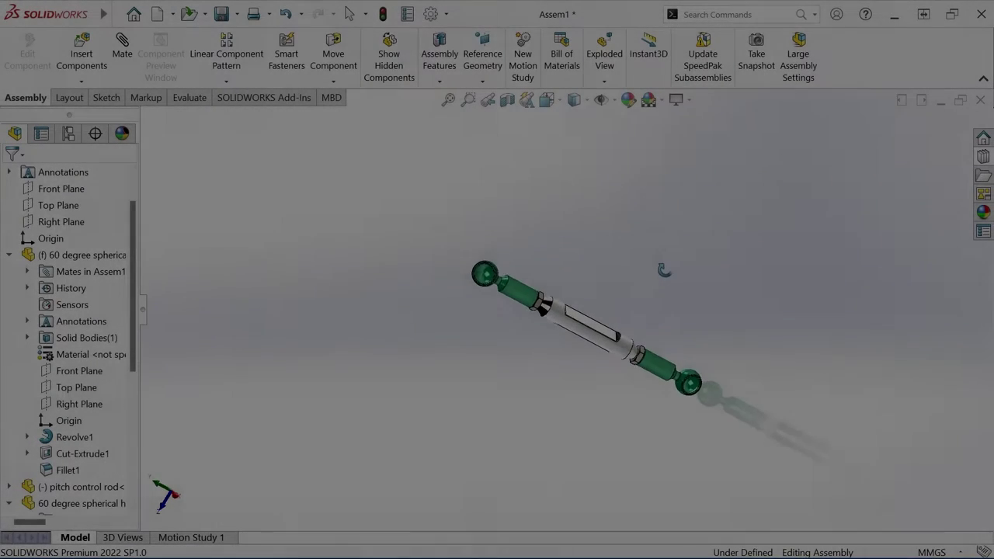
Step: Orbit and zoom the finished assembly to look it over
{"action": "middle_click_drag", "start_coordinate": [664, 269], "coordinate": [656, 340]}
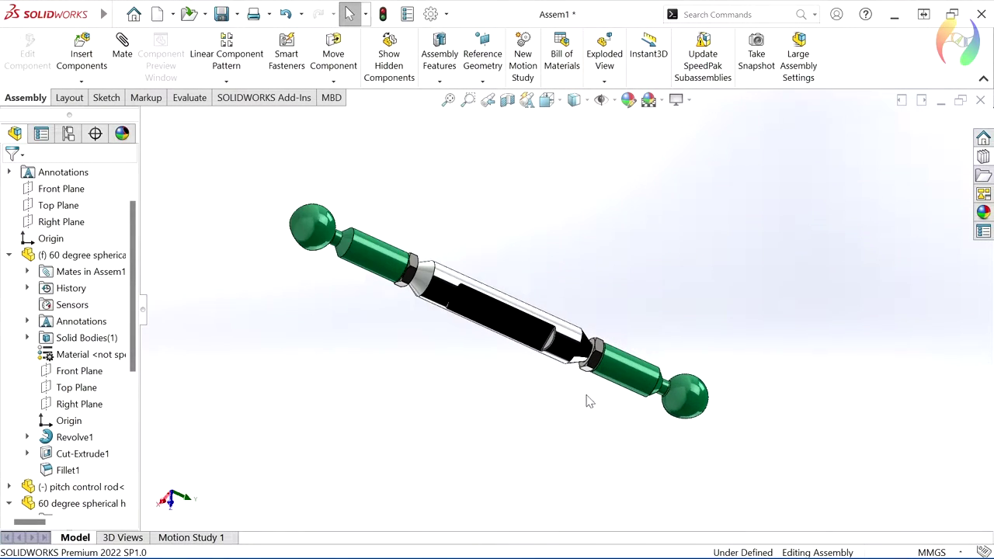
{"action": "mouse_move", "coordinate": [587, 399]}
{"action": "middle_mouse_down"}
{"action": "mouse_move", "coordinate": [561, 399]}
{"action": "mouse_move", "coordinate": [707, 444]}
{"action": "mouse_move", "coordinate": [749, 440]}
{"action": "mouse_move", "coordinate": [510, 348]}
{"action": "middle_mouse_up"}
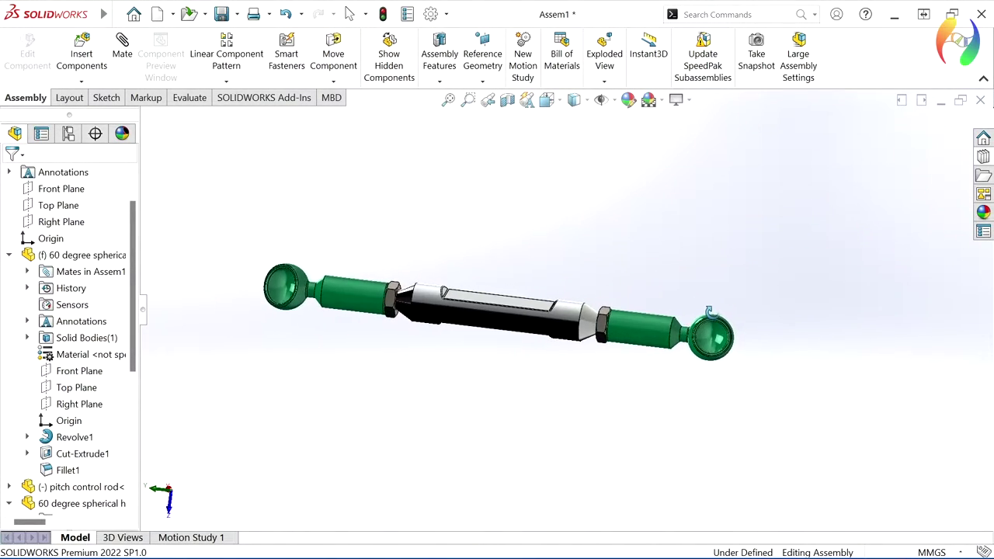
{"action": "scroll", "coordinate": [510, 347], "scroll_direction": "down", "scroll_amount": 3}
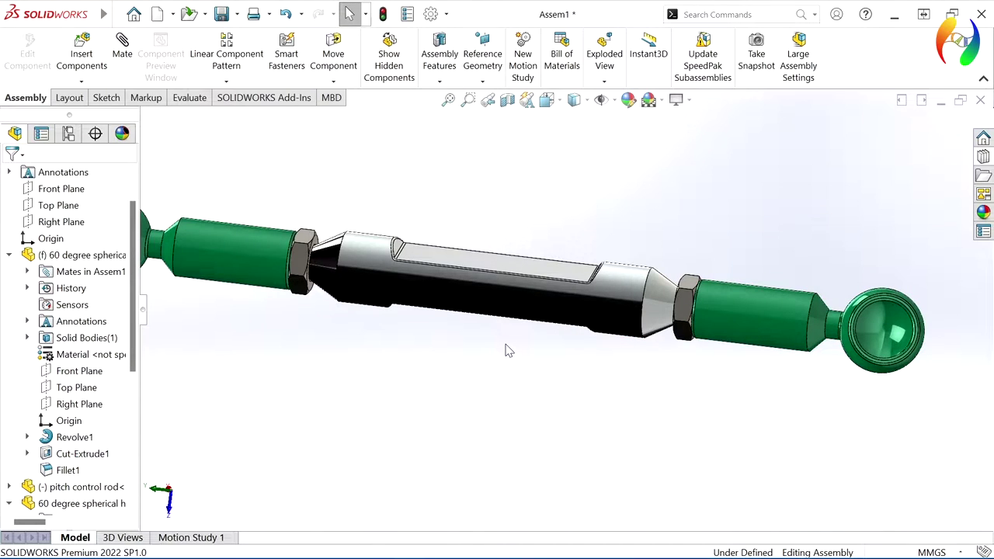
{"action": "scroll", "coordinate": [505, 350], "scroll_direction": "up", "scroll_amount": 2}
{"action": "mouse_move", "coordinate": [502, 344]}
{"action": "middle_mouse_down"}
{"action": "mouse_move", "coordinate": [603, 377]}
{"action": "mouse_move", "coordinate": [587, 405]}
{"action": "mouse_move", "coordinate": [566, 404]}
{"action": "mouse_move", "coordinate": [554, 399]}
{"action": "mouse_move", "coordinate": [654, 370]}
{"action": "mouse_move", "coordinate": [650, 399]}
{"action": "mouse_move", "coordinate": [592, 424]}
{"action": "mouse_move", "coordinate": [572, 388]}
{"action": "mouse_move", "coordinate": [566, 338]}
{"action": "mouse_move", "coordinate": [639, 332]}
{"action": "mouse_move", "coordinate": [669, 378]}
{"action": "mouse_move", "coordinate": [585, 402]}
{"action": "mouse_move", "coordinate": [577, 337]}
{"action": "mouse_move", "coordinate": [590, 317]}
{"action": "mouse_move", "coordinate": [537, 362]}
{"action": "middle_mouse_up"}
Step: Return to an empty assembly and start Insert Components with large-icon thumbnails
{"action": "key", "text": "ctrl+z"}
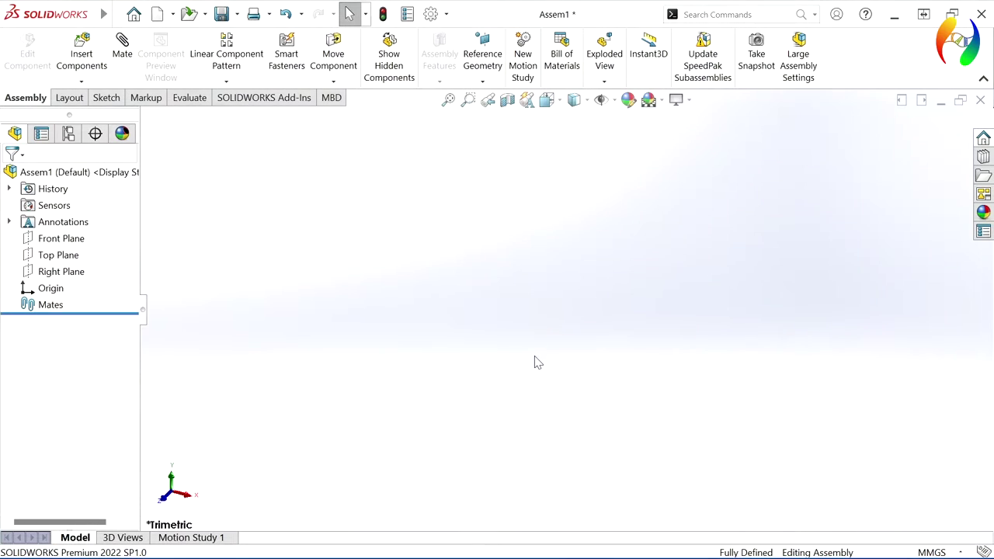
{"action": "left_click", "coordinate": [81, 81]}
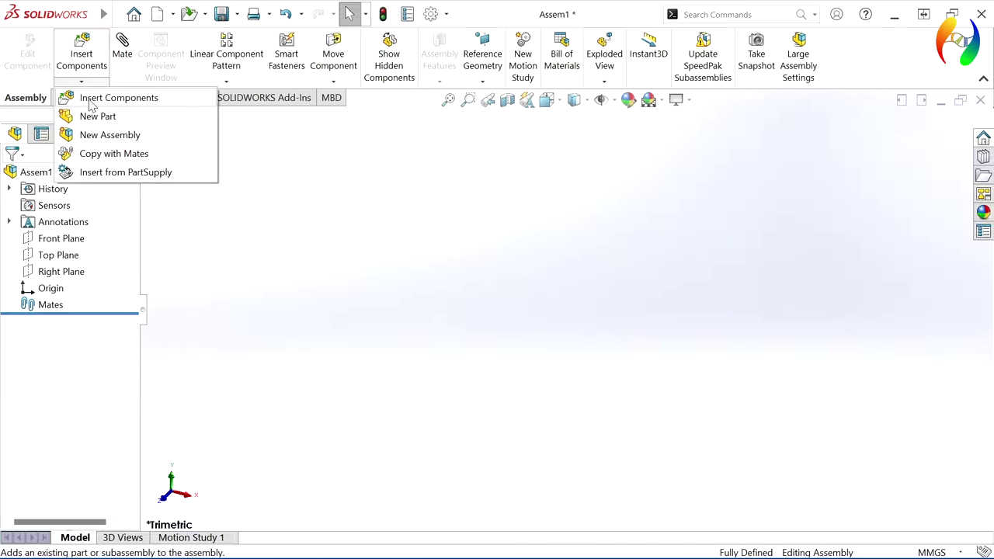
{"action": "left_click", "coordinate": [93, 99]}
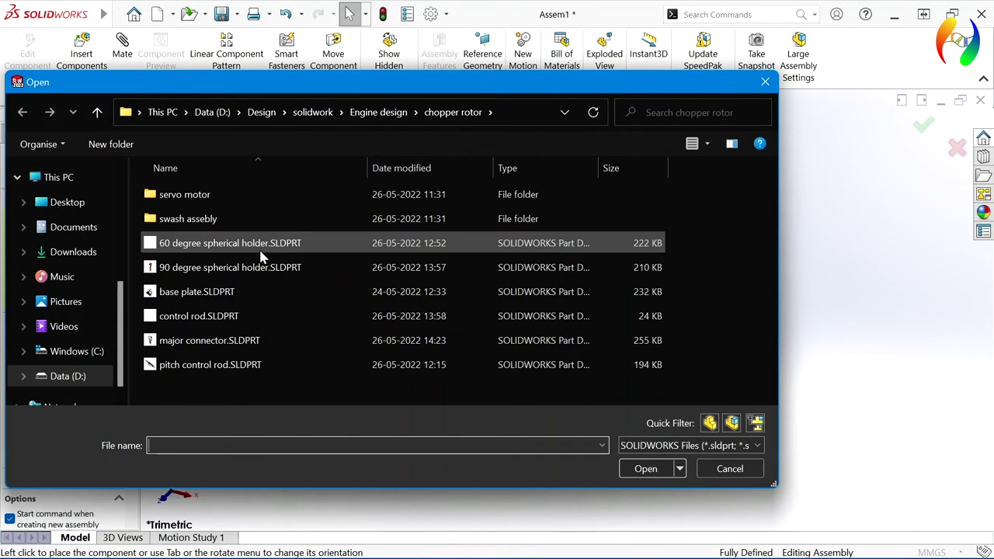
{"action": "left_click", "coordinate": [707, 145]}
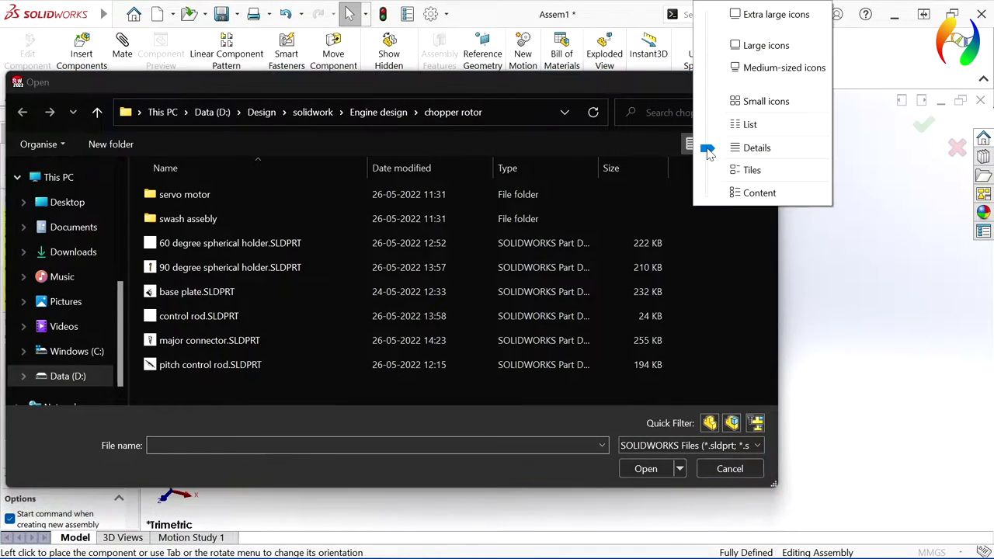
{"action": "left_click", "coordinate": [756, 45]}
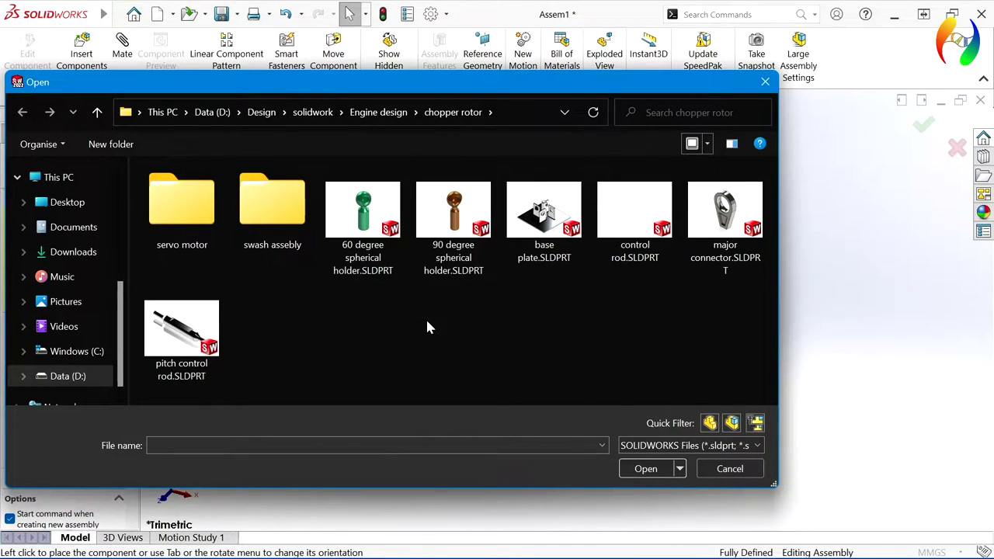
Step: Select the 60 degree spherical holder and pitch control rod part files together and open them
{"action": "left_click", "coordinate": [381, 221]}
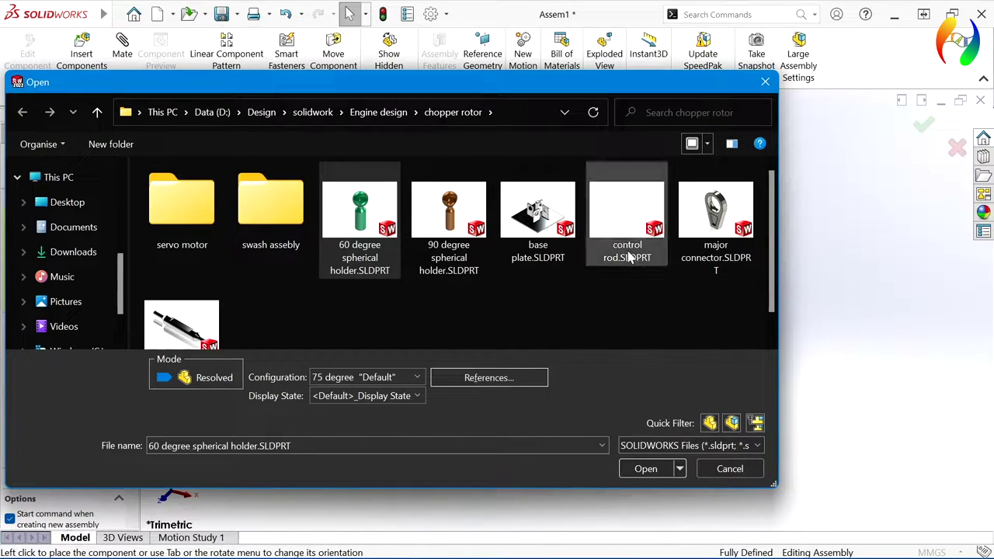
{"action": "scroll", "coordinate": [296, 283], "scroll_direction": "down", "scroll_amount": 1}
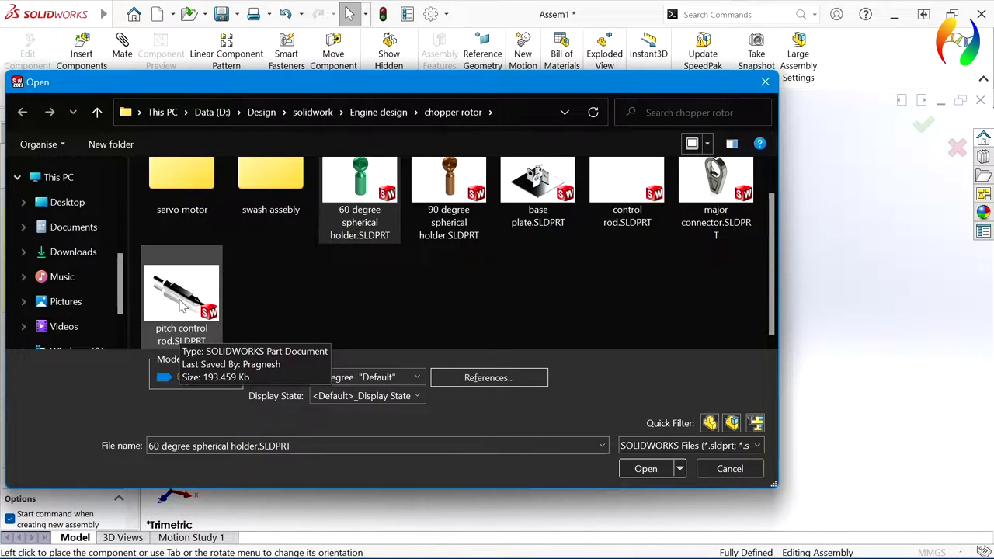
{"action": "left_click", "coordinate": [181, 305]}
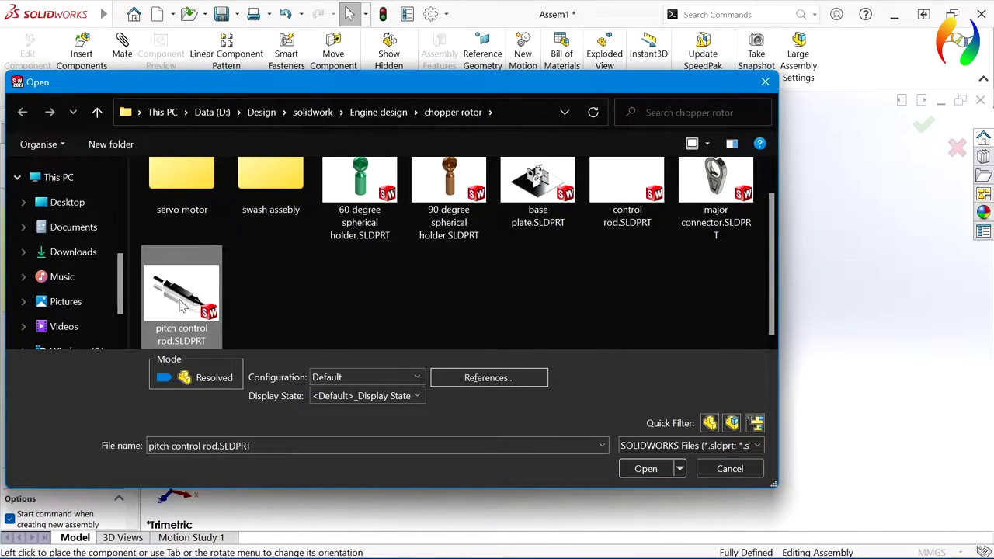
{"action": "left_click", "coordinate": [351, 189], "text": "ctrl"}
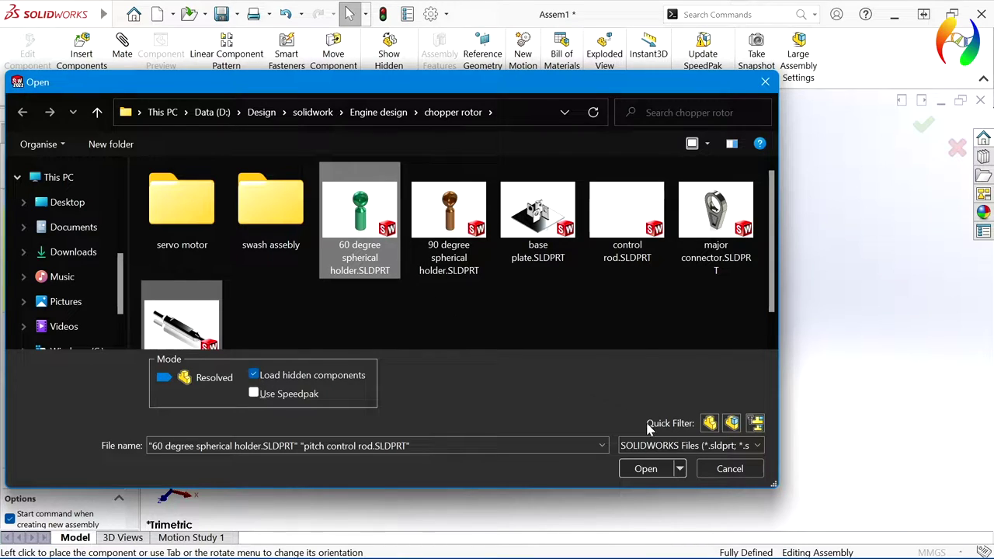
{"action": "left_click", "coordinate": [653, 472]}
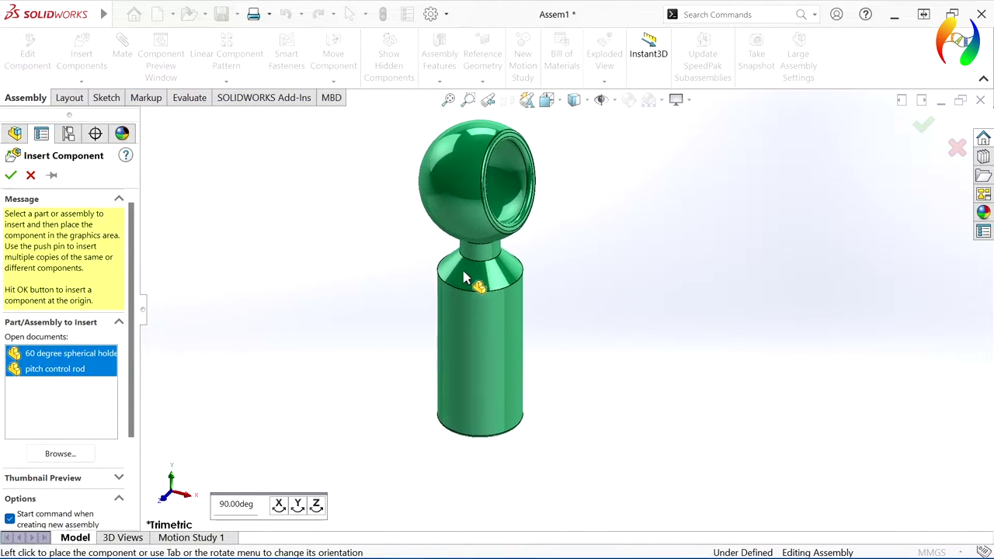
Step: Place the holder in its 60 degree configuration, then place the rod beside it
{"action": "left_click", "coordinate": [437, 288]}
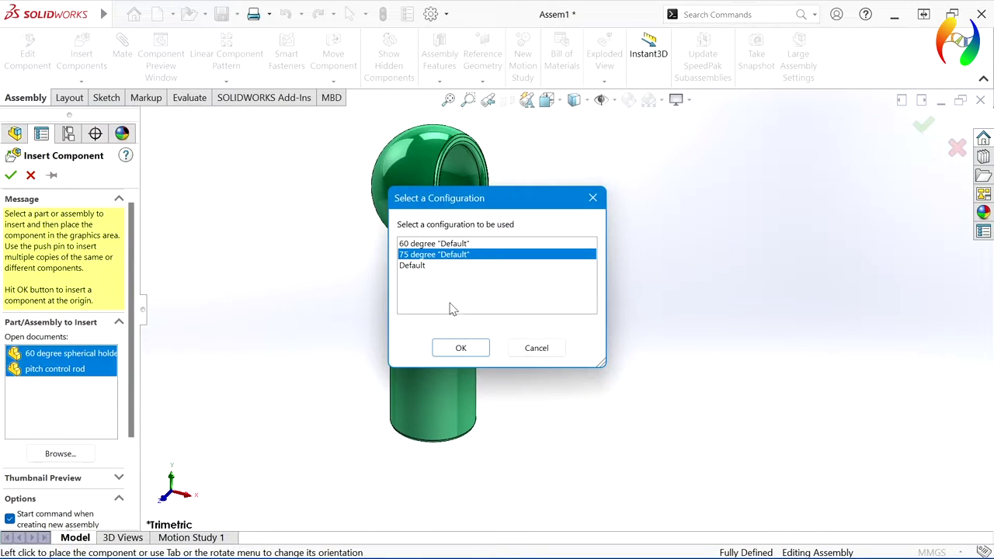
{"action": "left_click", "coordinate": [440, 243]}
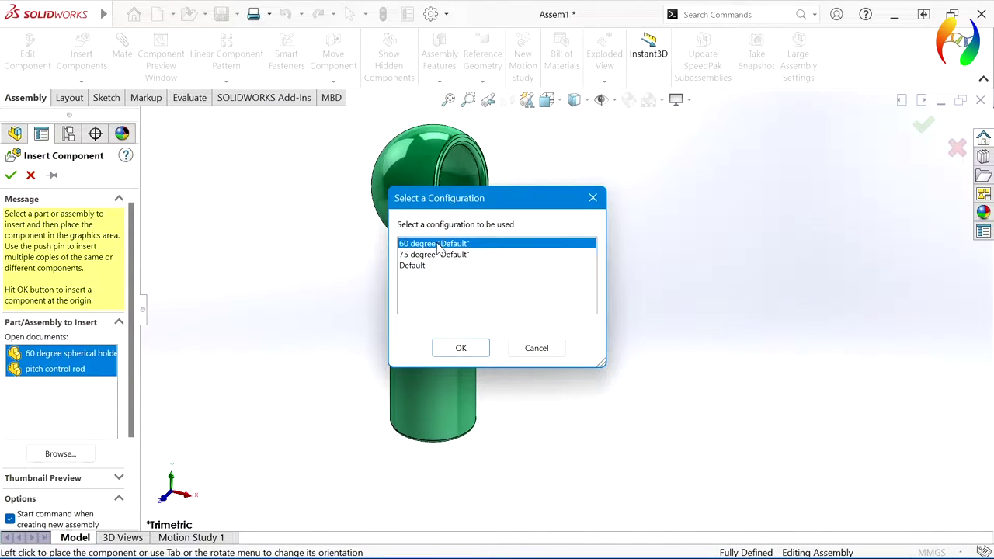
{"action": "left_click", "coordinate": [462, 349]}
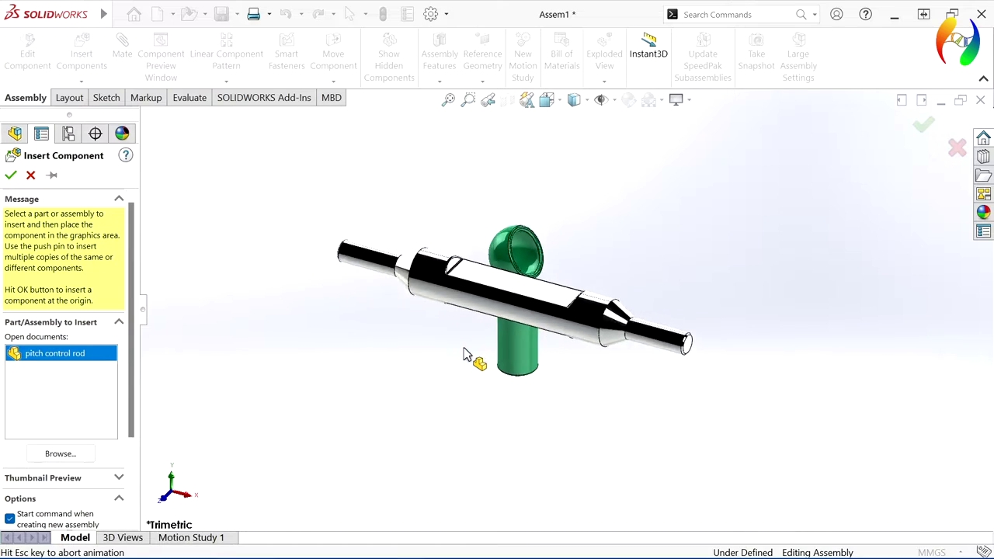
{"action": "left_click", "coordinate": [599, 425]}
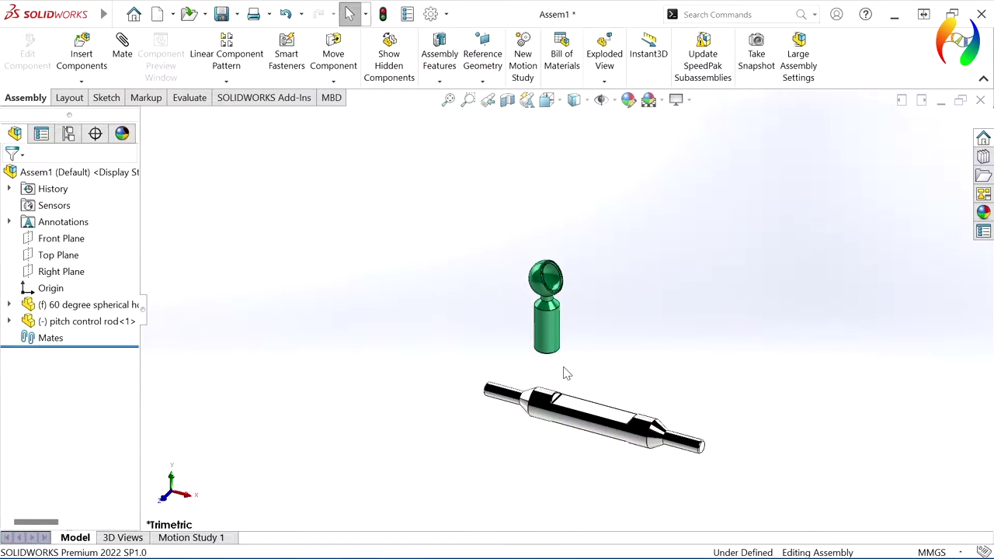
{"action": "middle_click_drag", "start_coordinate": [566, 374], "coordinate": [585, 227]}
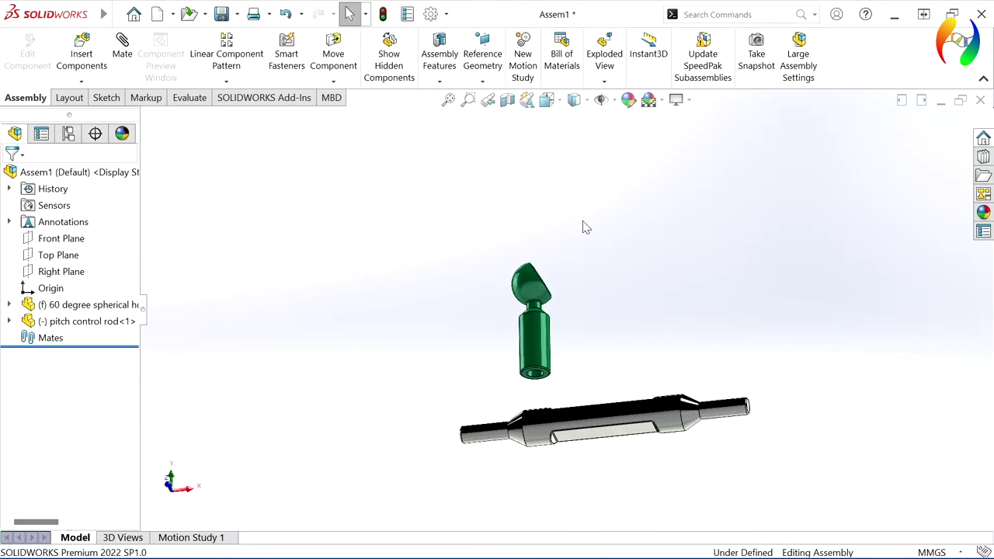
Step: Mate the holder's bore face concentric with the rod's end face, flipped so the rod points away
{"action": "left_click", "coordinate": [122, 43]}
{"action": "scroll", "coordinate": [567, 385], "scroll_direction": "down", "scroll_amount": 3}
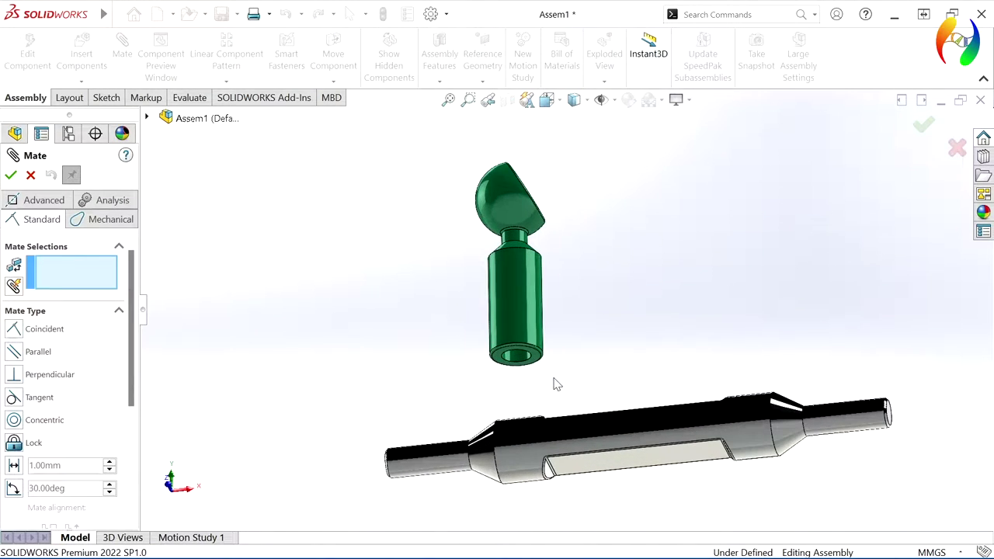
{"action": "left_click", "coordinate": [518, 359]}
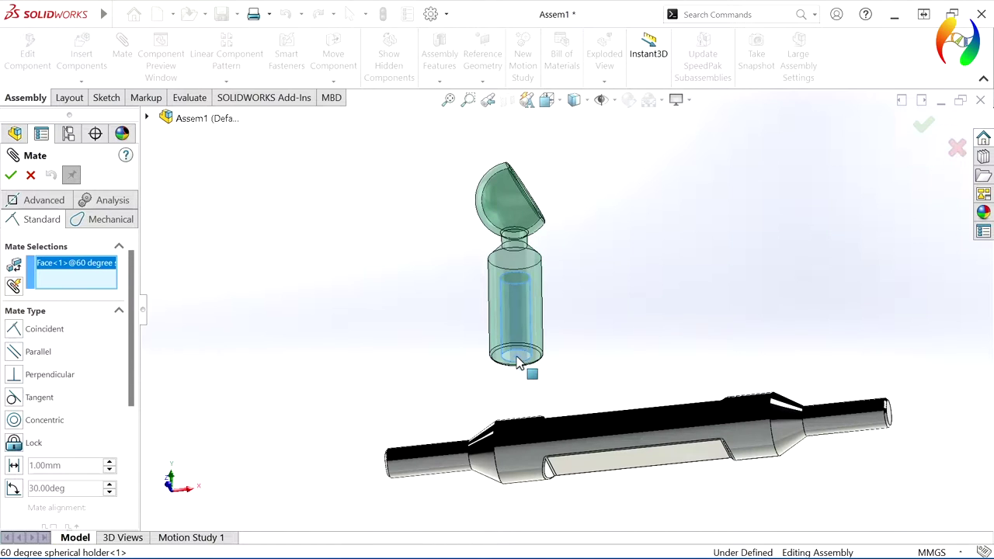
{"action": "left_click", "coordinate": [429, 452]}
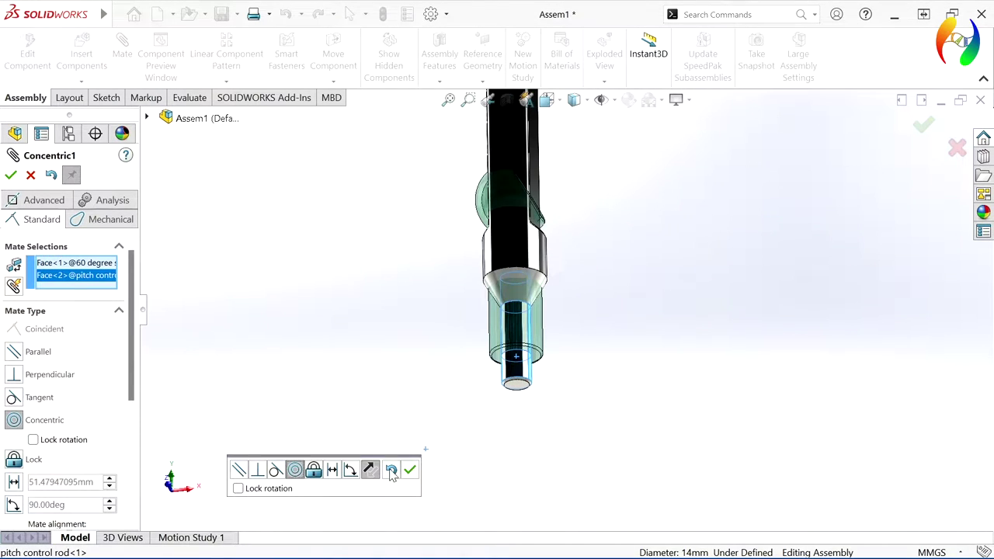
{"action": "left_click", "coordinate": [369, 469]}
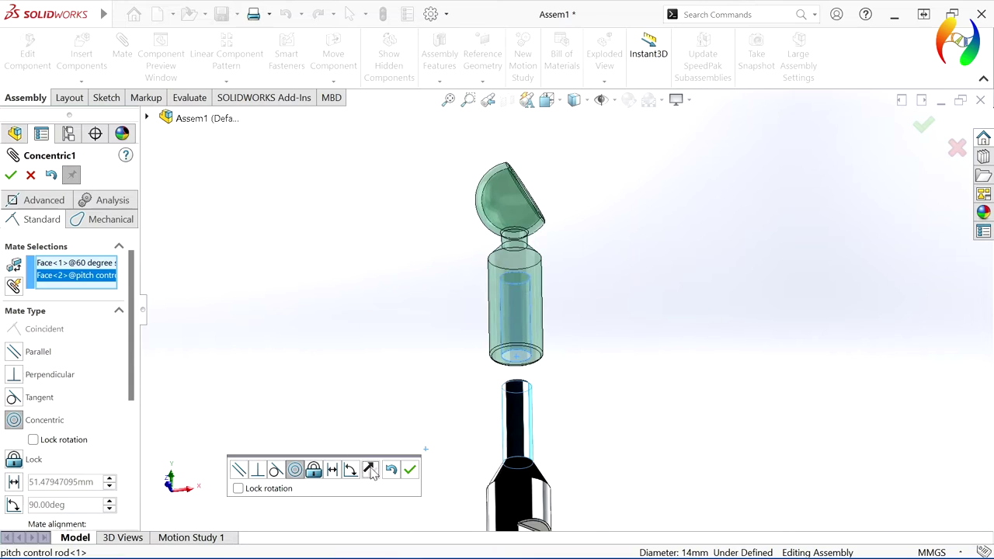
{"action": "left_click", "coordinate": [409, 469]}
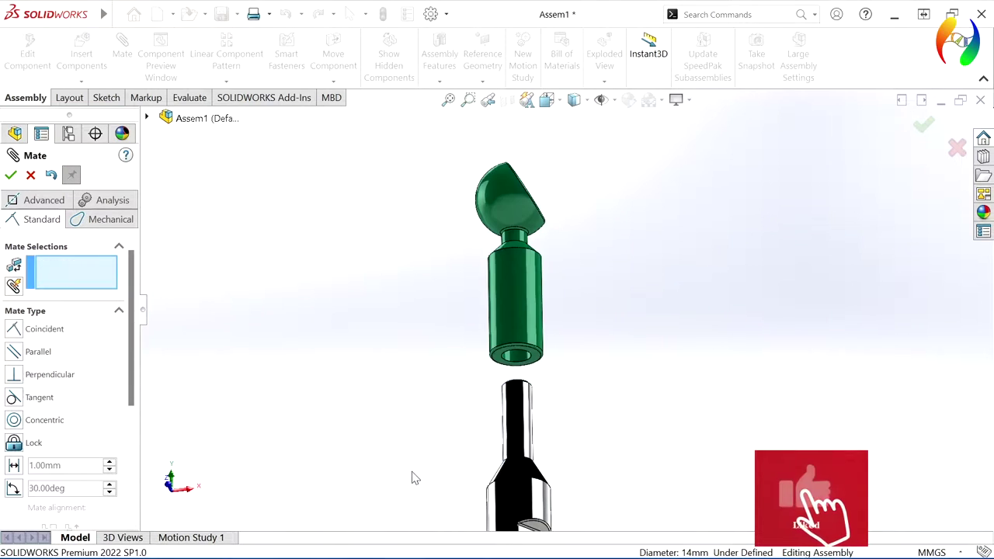
{"action": "scroll", "coordinate": [576, 440], "scroll_direction": "up", "scroll_amount": 2}
{"action": "scroll", "coordinate": [575, 440], "scroll_direction": "up", "scroll_amount": 3}
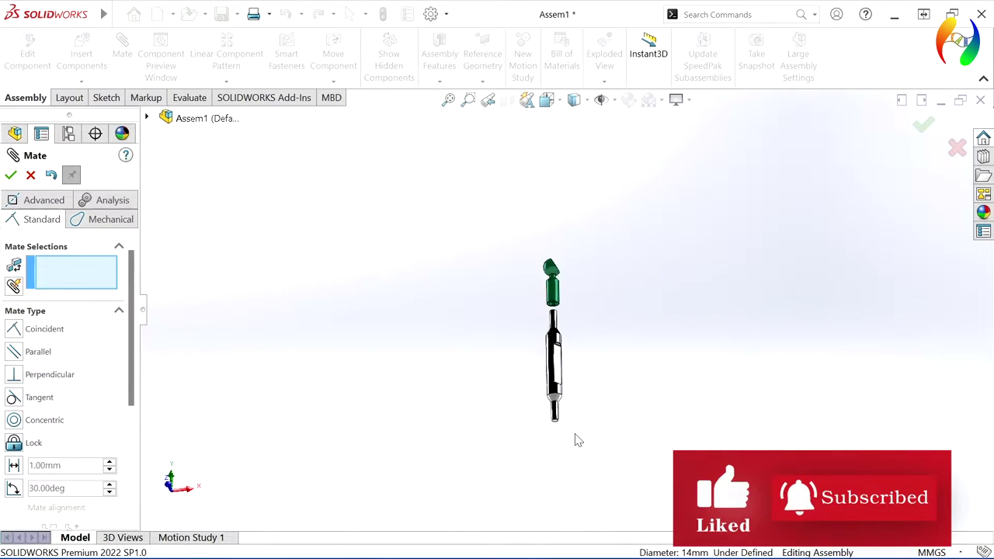
{"action": "left_click", "coordinate": [30, 175]}
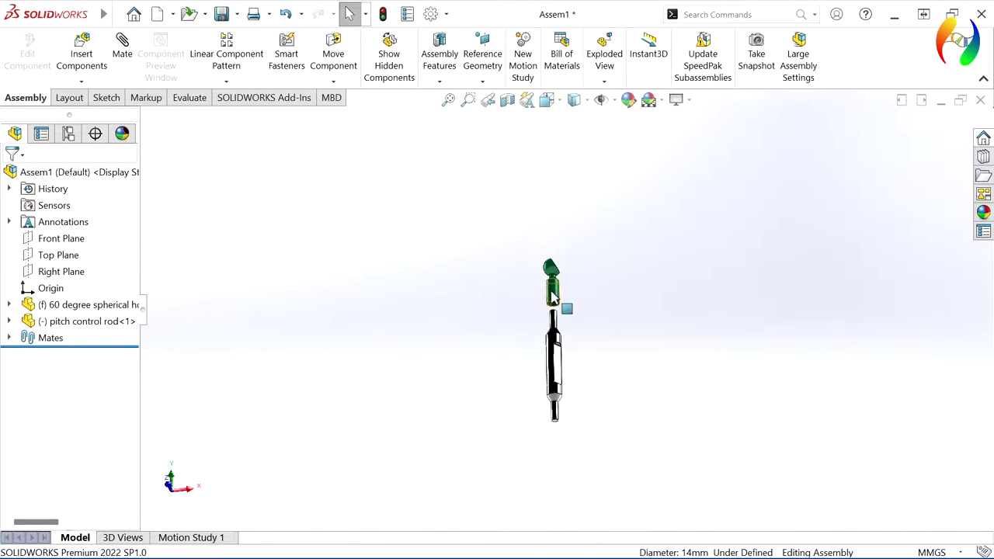
Step: Drag the holder into line with the rod and orbit until the rod lies horizontal
{"action": "mouse_move", "coordinate": [552, 297]}
{"action": "left_mouse_down"}
{"action": "mouse_move", "coordinate": [539, 292]}
{"action": "mouse_move", "coordinate": [528, 309]}
{"action": "mouse_move", "coordinate": [520, 293]}
{"action": "left_mouse_up"}
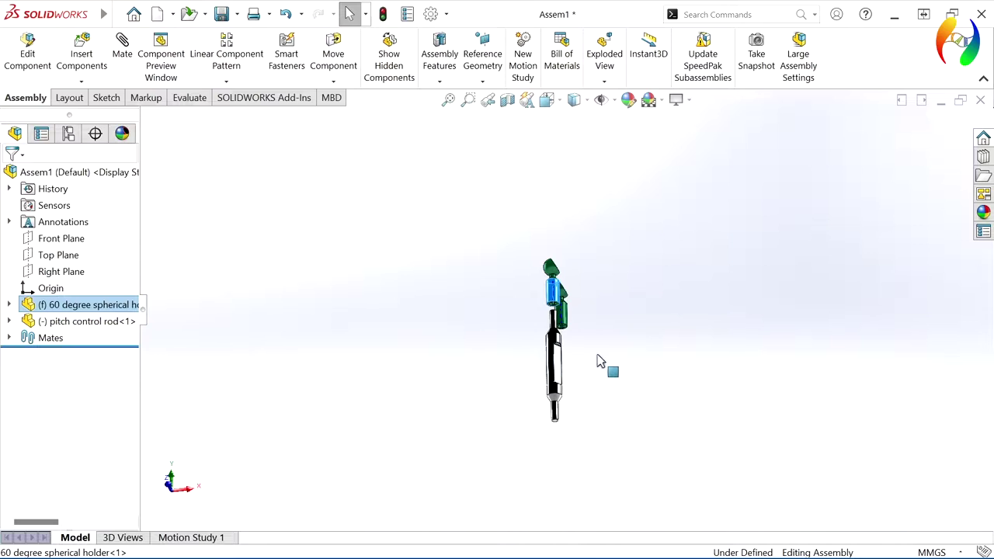
{"action": "left_click_drag", "start_coordinate": [609, 355], "coordinate": [608, 354]}
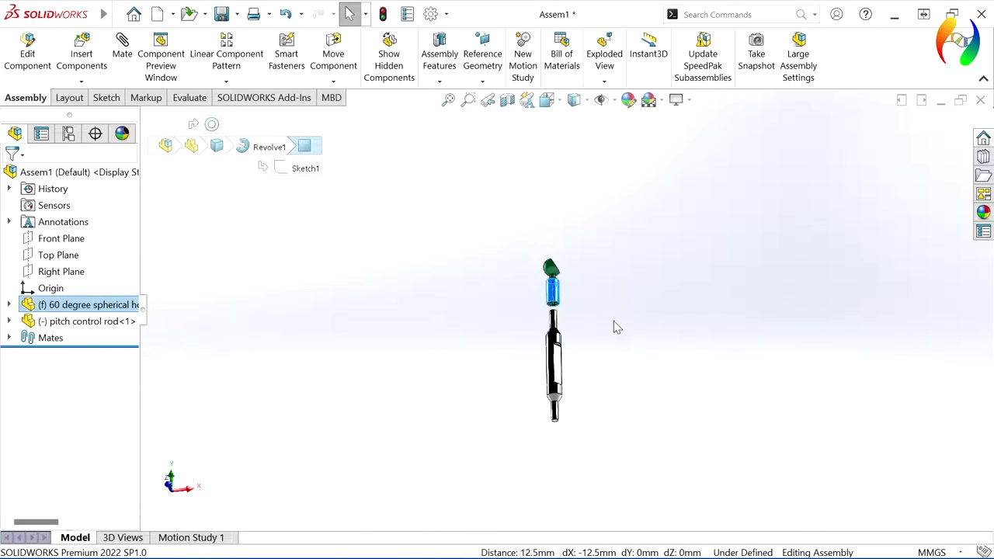
{"action": "middle_click_drag", "start_coordinate": [613, 326], "coordinate": [564, 246]}
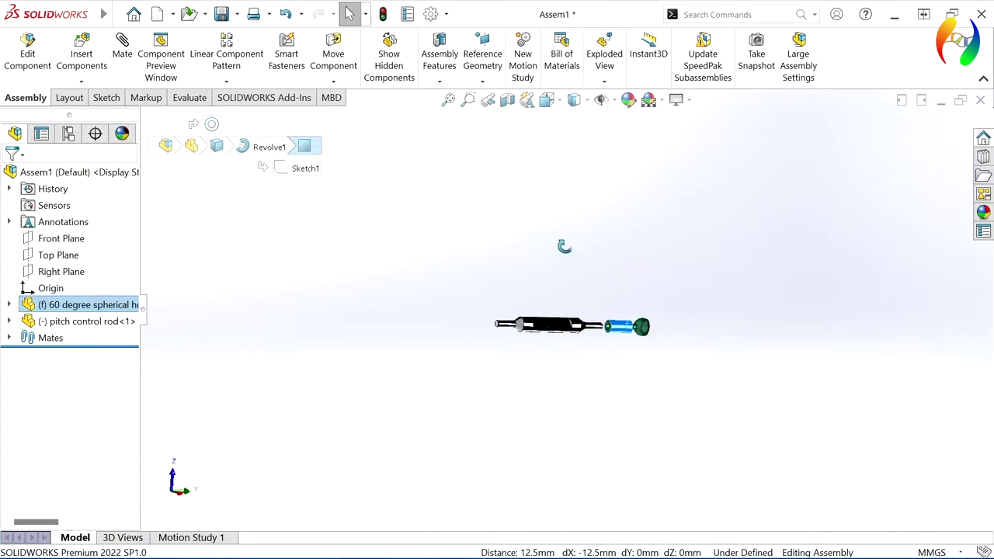
{"action": "scroll", "coordinate": [598, 320], "scroll_direction": "down", "scroll_amount": 3}
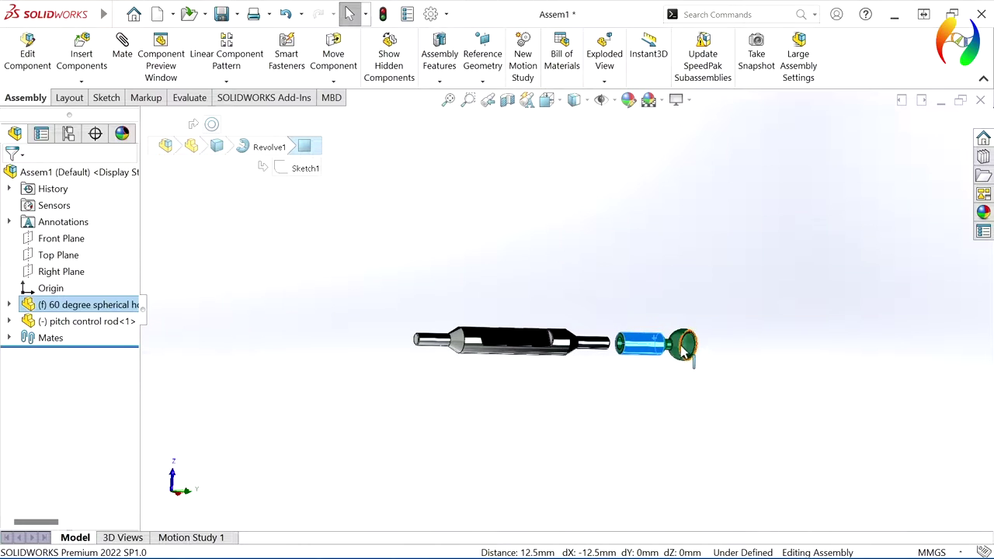
Step: Try a copy of the holder, undo it, and reselect the fixed holder
{"action": "left_click_drag", "start_coordinate": [680, 349], "coordinate": [666, 379], "text": "ctrl"}
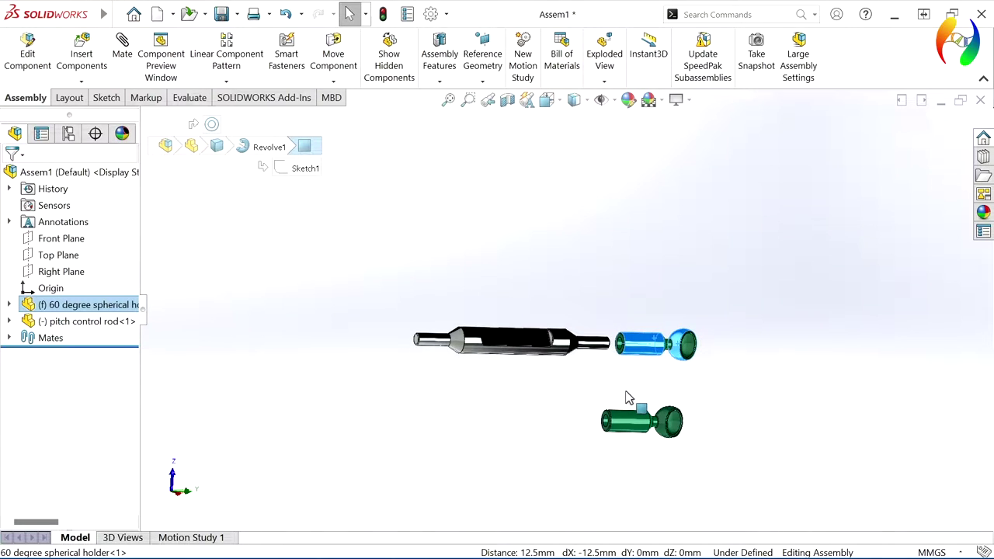
{"action": "key", "text": "ctrl+z"}
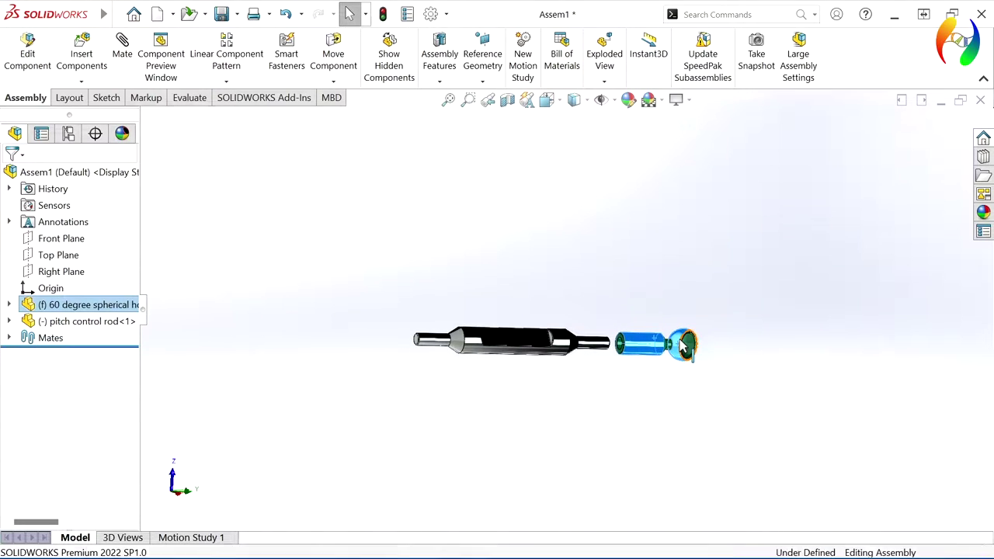
{"action": "left_click", "coordinate": [578, 382]}
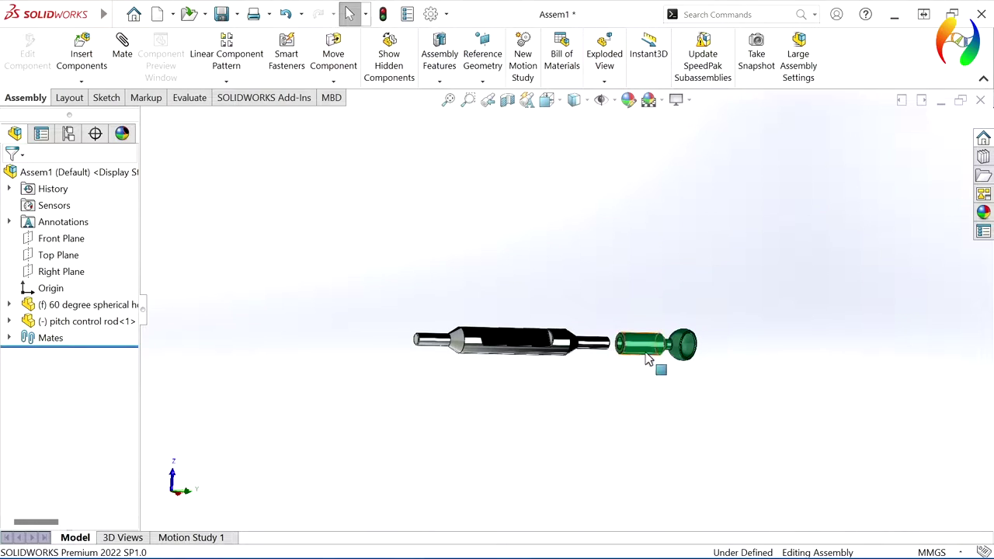
{"action": "left_click_drag", "start_coordinate": [643, 349], "coordinate": [638, 354]}
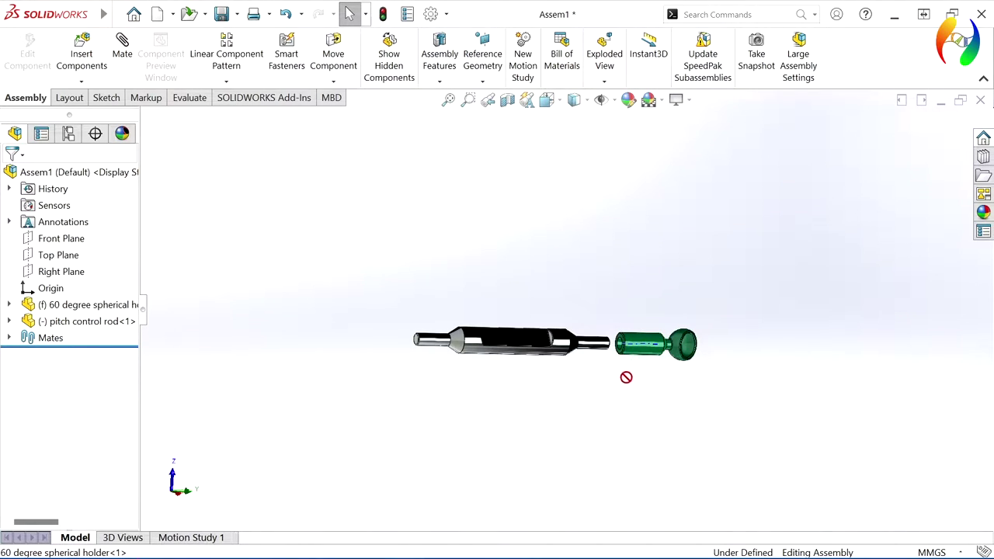
{"action": "left_click", "coordinate": [635, 349]}
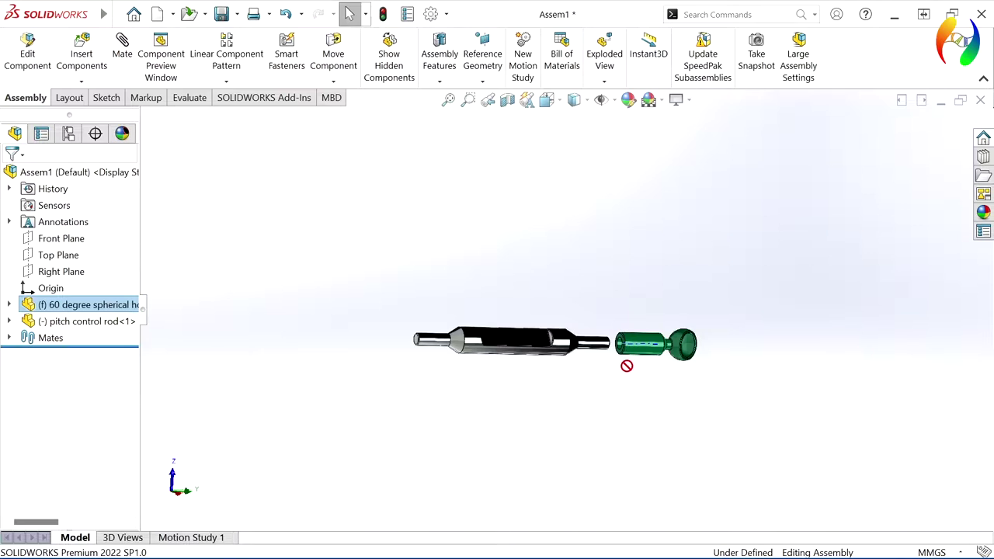
{"action": "left_click_drag", "start_coordinate": [626, 366], "coordinate": [633, 370]}
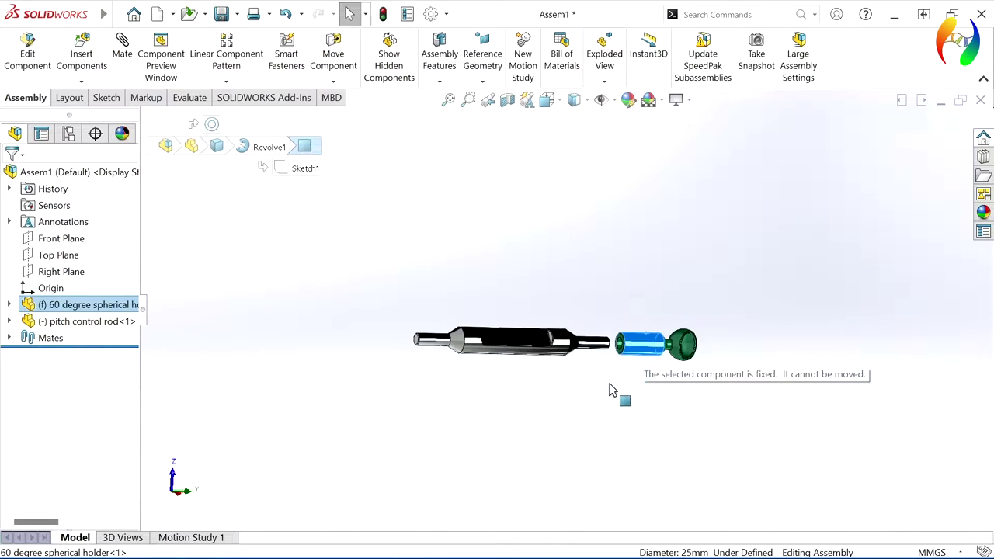
{"action": "left_click", "coordinate": [601, 410]}
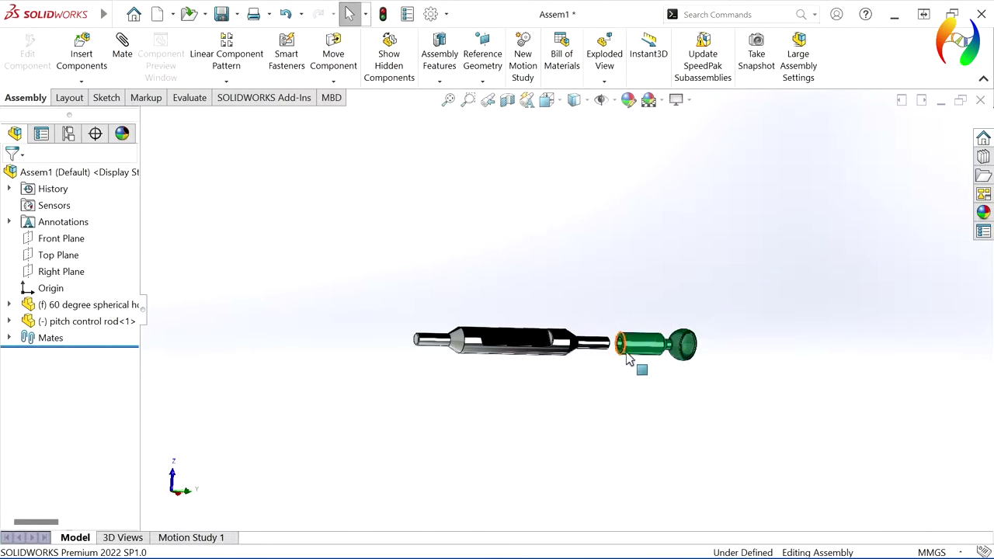
{"action": "left_click", "coordinate": [618, 403]}
{"action": "scroll", "coordinate": [652, 337], "scroll_direction": "down", "scroll_amount": 3}
Step: Ctrl-drag a copy of the spherical holder below the original
{"action": "scroll", "coordinate": [652, 337], "scroll_direction": "down", "scroll_amount": 2}
{"action": "left_click", "coordinate": [607, 349]}
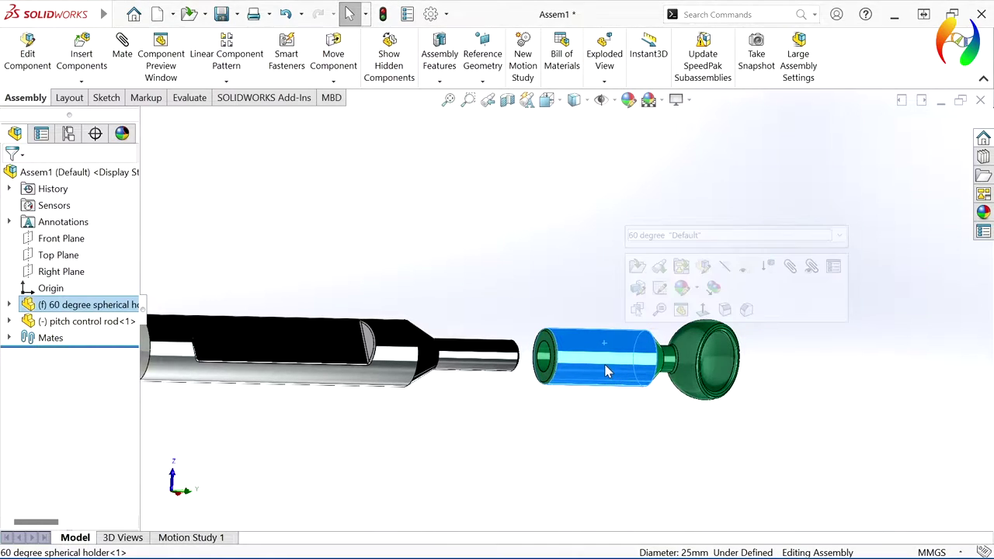
{"action": "mouse_move", "coordinate": [607, 373]}
{"action": "left_mouse_down", "text": "ctrl"}
{"action": "mouse_move", "coordinate": [588, 454]}
{"action": "mouse_move", "coordinate": [514, 487]}
{"action": "left_mouse_up", "text": "ctrl"}
{"action": "scroll", "coordinate": [513, 481], "scroll_direction": "up", "scroll_amount": 2}
{"action": "scroll", "coordinate": [514, 482], "scroll_direction": "up", "scroll_amount": 2}
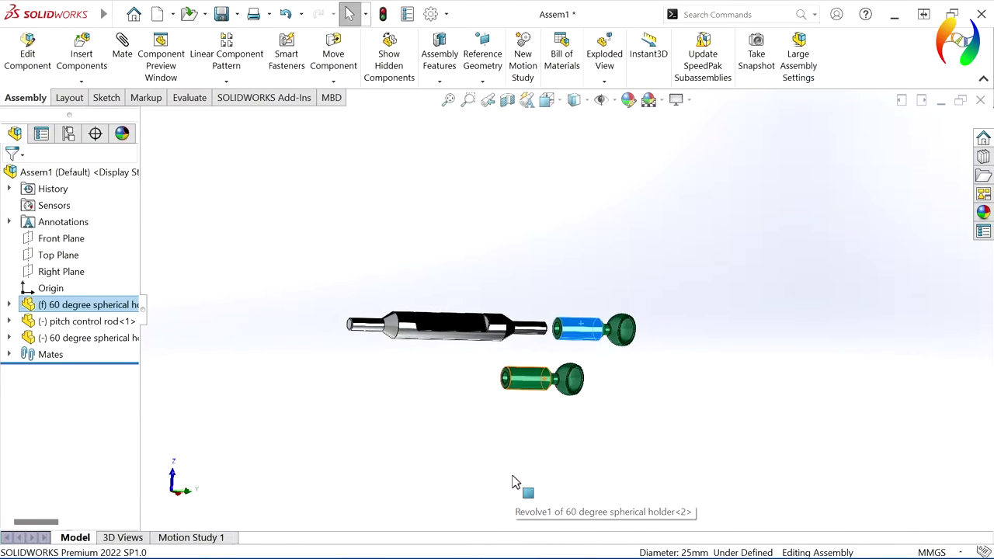
{"action": "left_click", "coordinate": [526, 386]}
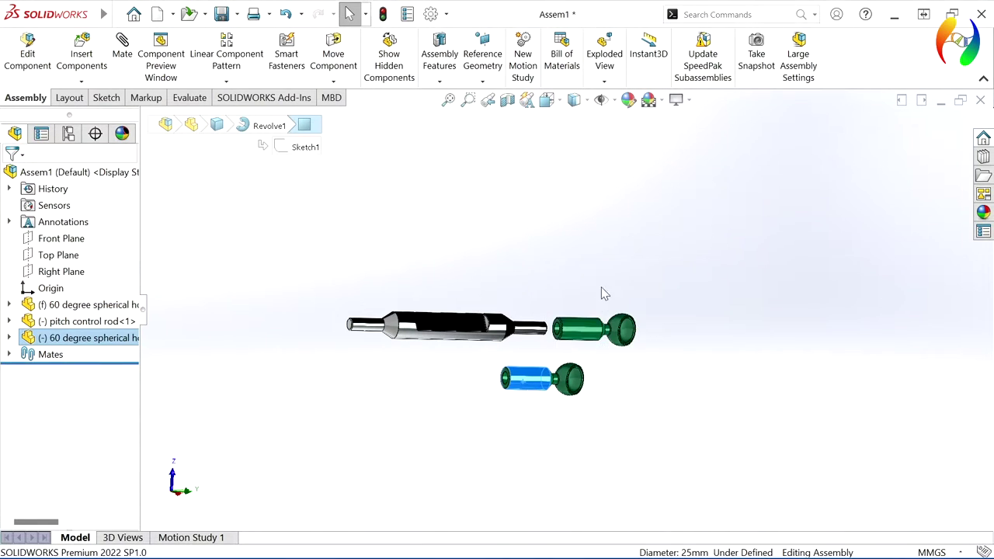
Step: Switch the holder copy to its 75 degree configuration
{"action": "right_click", "coordinate": [64, 340]}
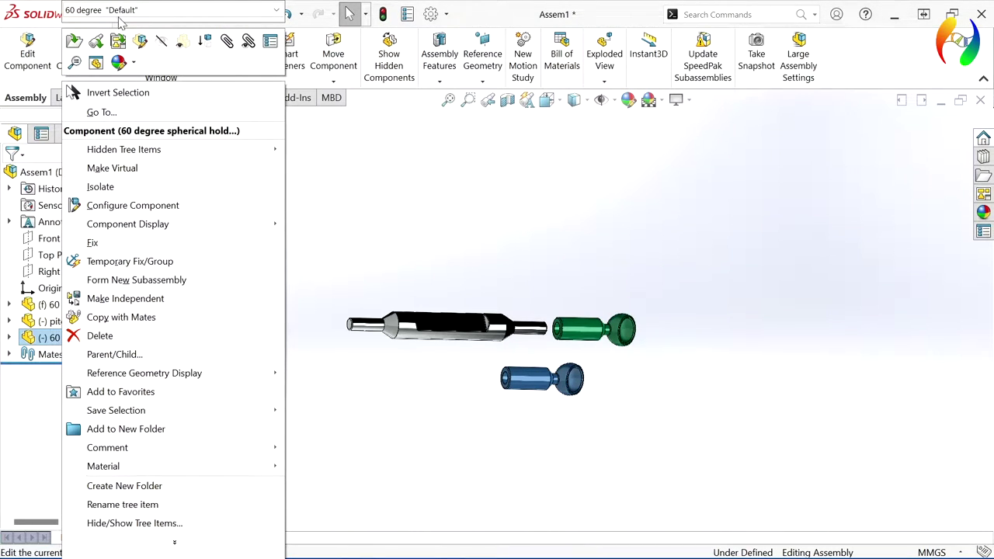
{"action": "left_click", "coordinate": [275, 15]}
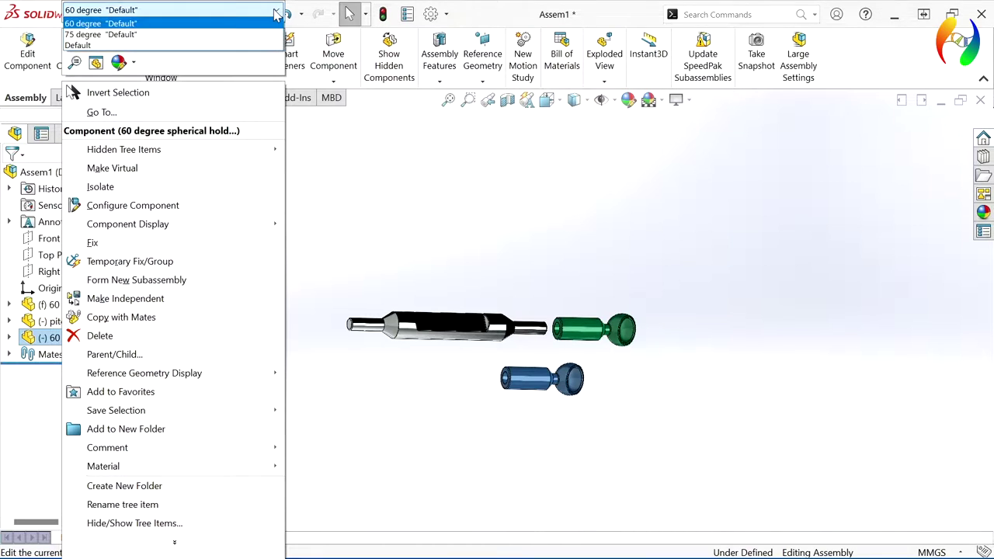
{"action": "left_click", "coordinate": [101, 35]}
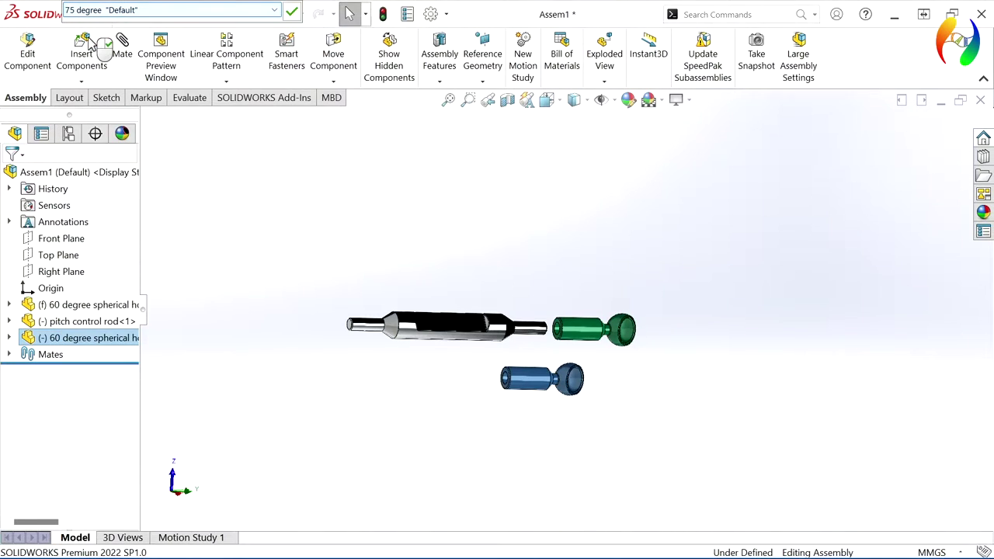
{"action": "left_click", "coordinate": [292, 13]}
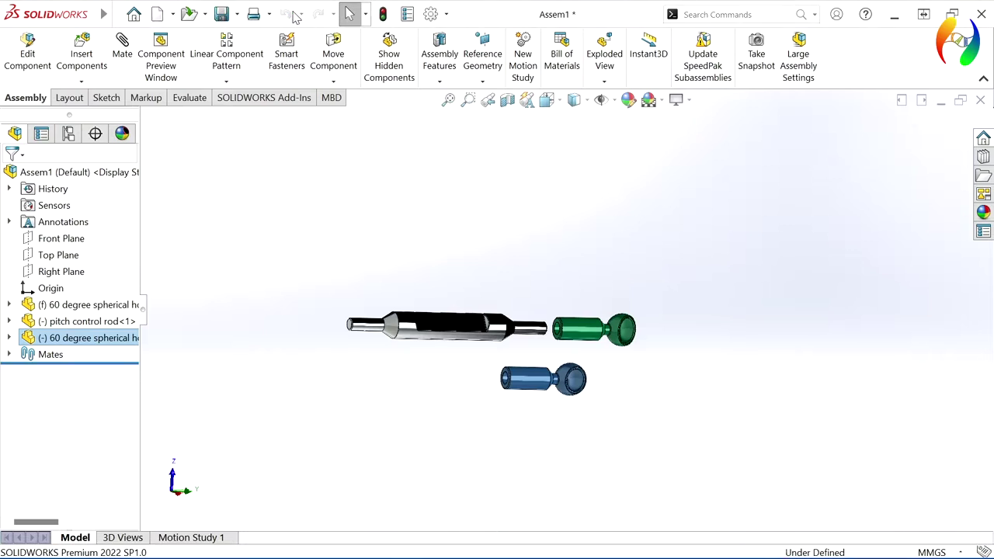
{"action": "left_click", "coordinate": [420, 409]}
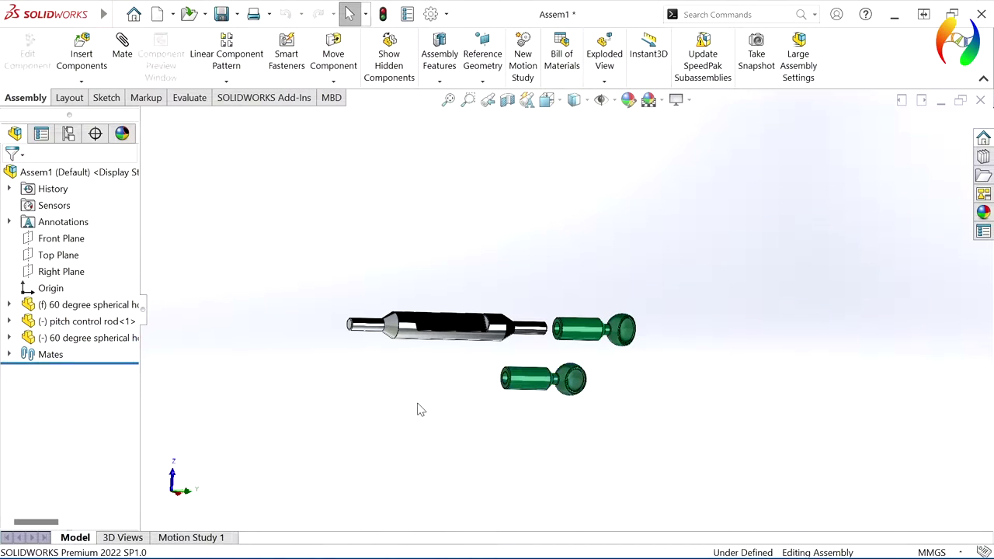
{"action": "left_click", "coordinate": [541, 380]}
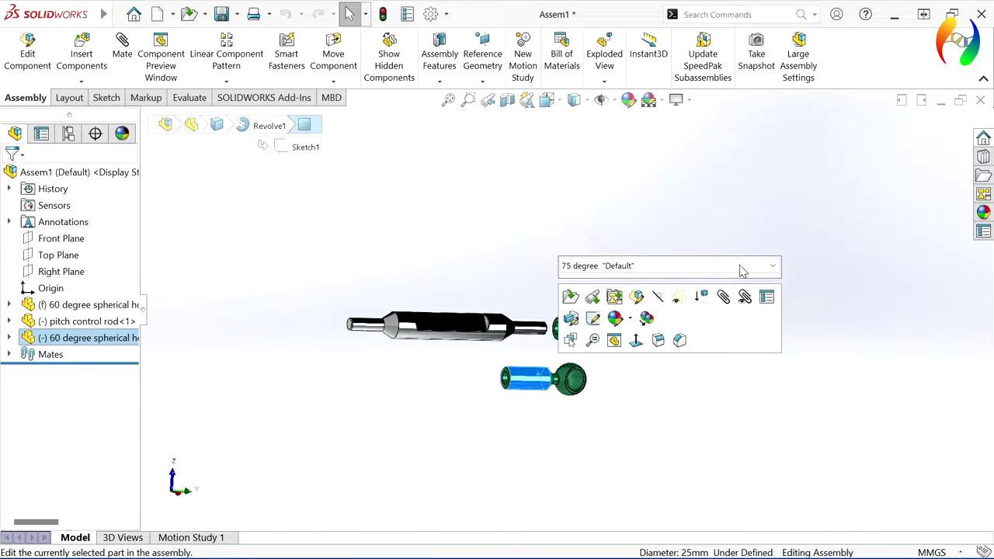
{"action": "left_click", "coordinate": [439, 400]}
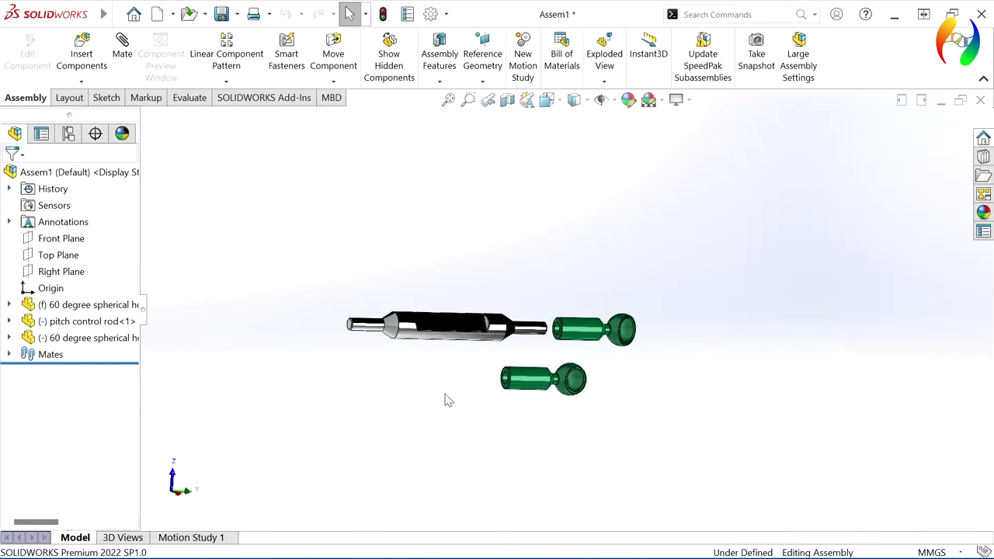
Step: Move the second holder off the rod's left end and pick its bore face
{"action": "right_click", "coordinate": [86, 350]}
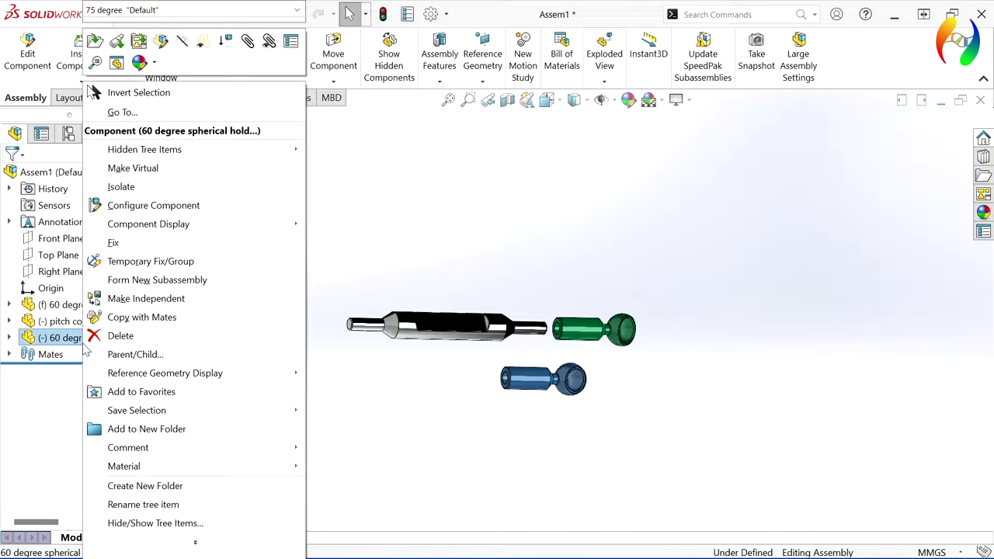
{"action": "left_click", "coordinate": [481, 428]}
{"action": "left_click_drag", "start_coordinate": [541, 388], "coordinate": [304, 371]}
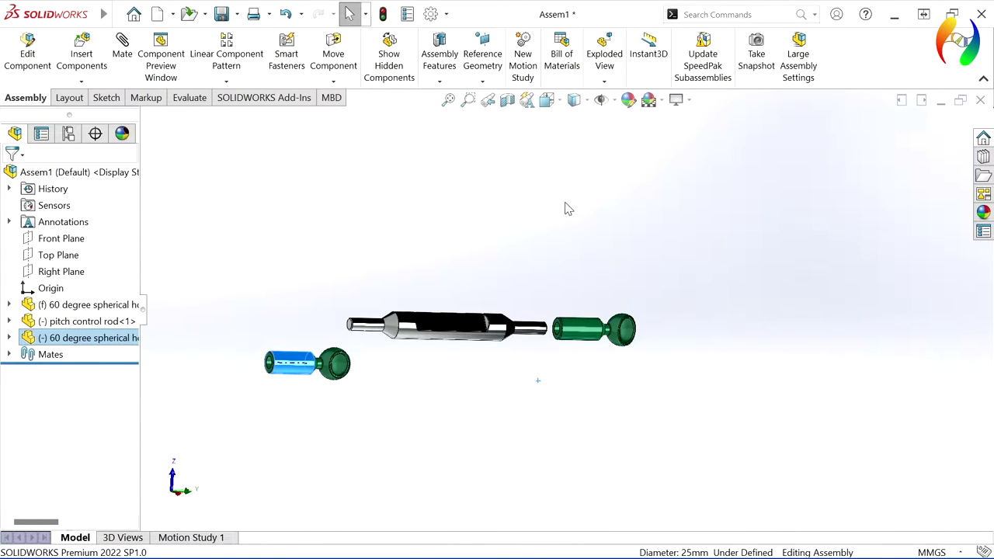
{"action": "scroll", "coordinate": [320, 381], "scroll_direction": "down", "scroll_amount": 2}
{"action": "scroll", "coordinate": [299, 365], "scroll_direction": "down", "scroll_amount": 2}
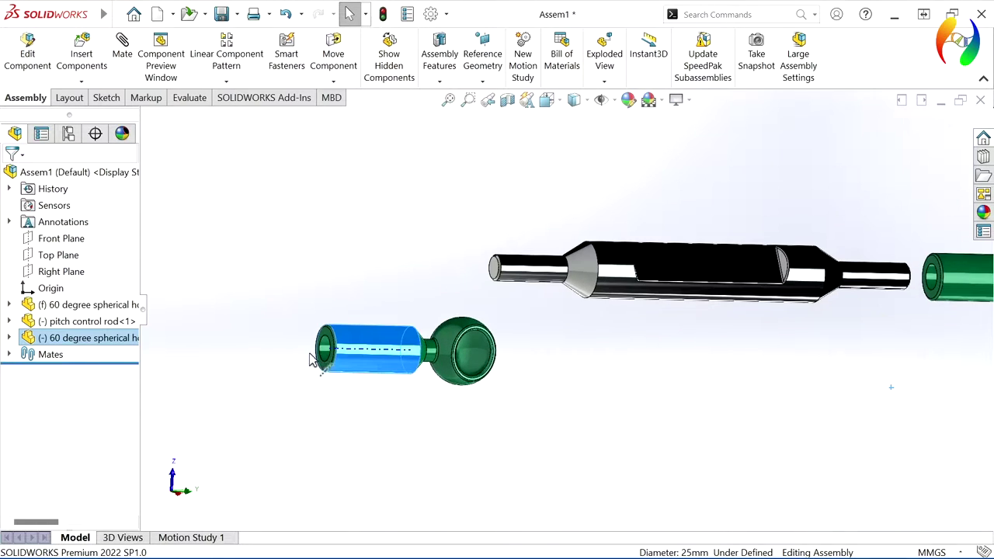
{"action": "left_click", "coordinate": [325, 357]}
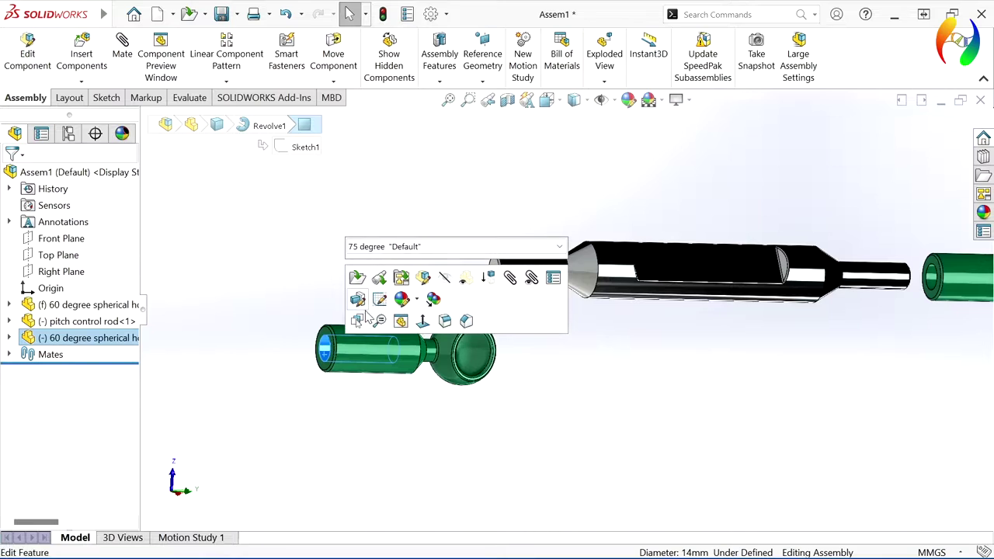
Step: Add a flipped concentric mate between the second holder and the rod's left end, then fit the view
{"action": "left_click", "coordinate": [122, 47]}
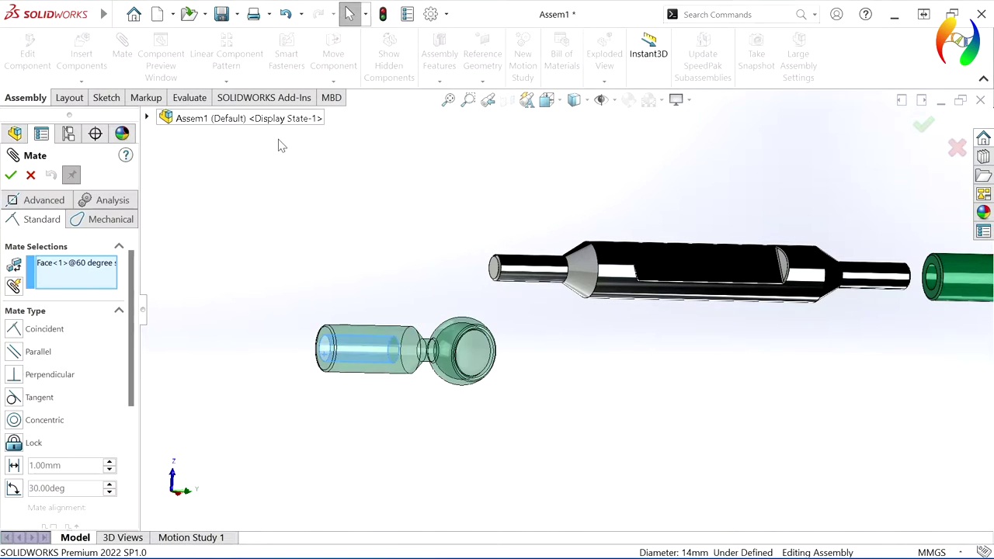
{"action": "left_click", "coordinate": [526, 272]}
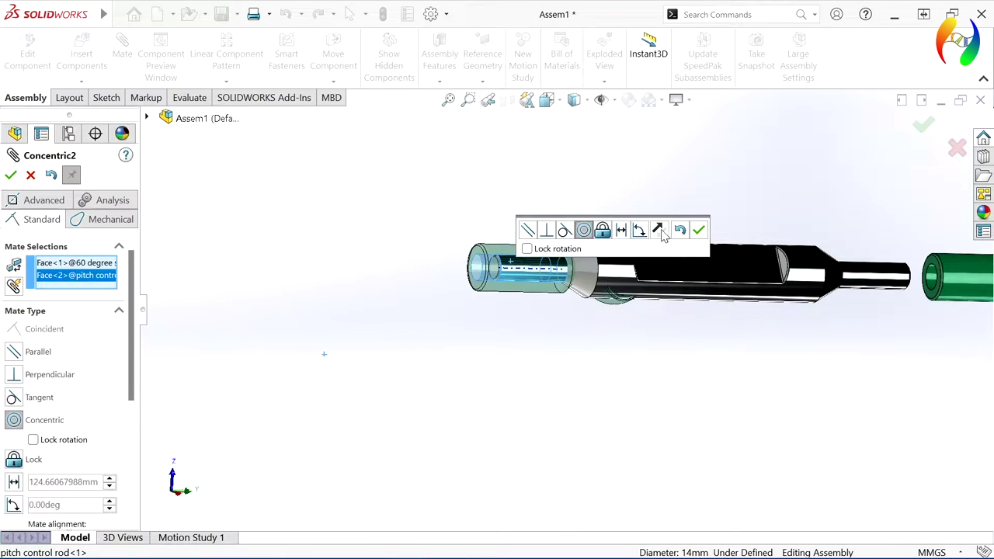
{"action": "left_click", "coordinate": [659, 231]}
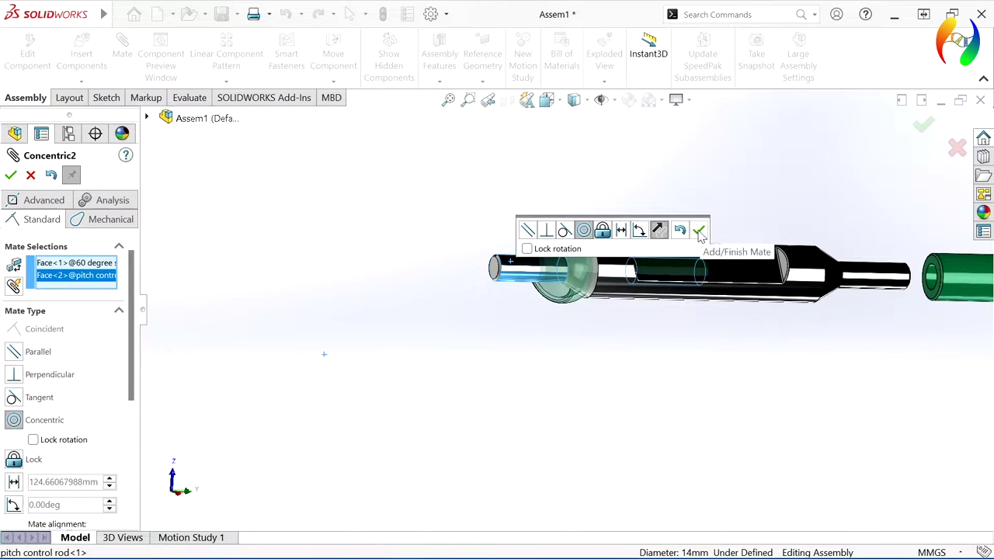
{"action": "left_click", "coordinate": [699, 230]}
{"action": "left_click_drag", "start_coordinate": [481, 267], "coordinate": [377, 264]}
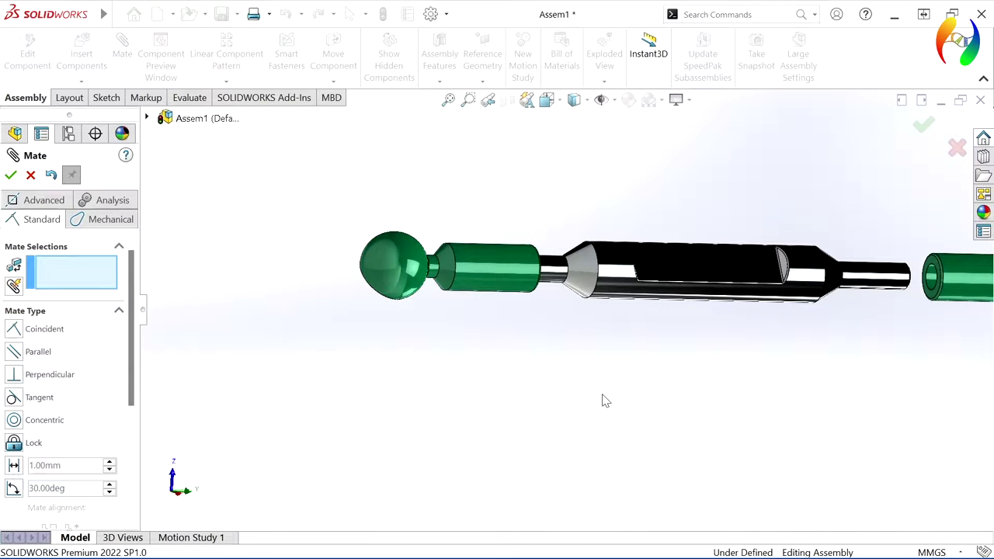
{"action": "left_click", "coordinate": [11, 175]}
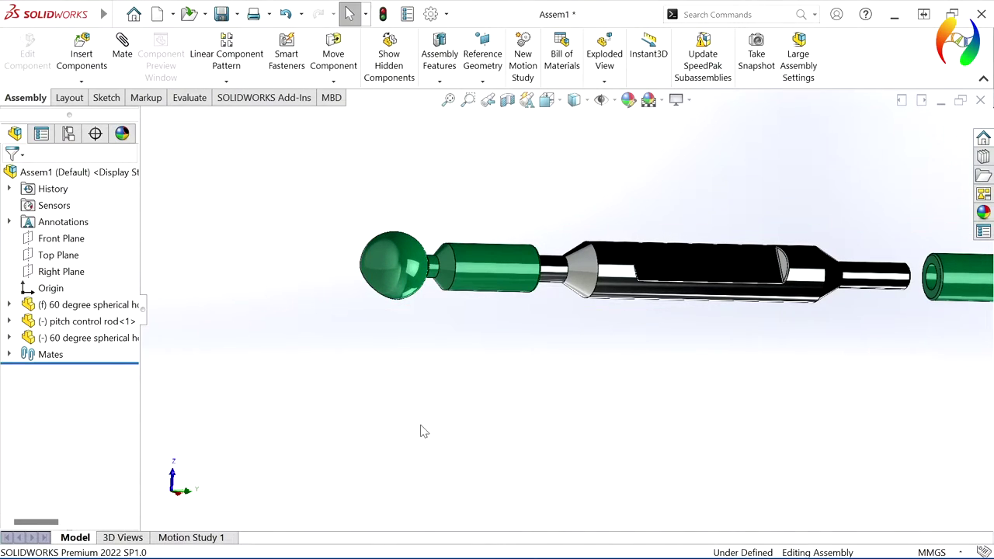
{"action": "key", "text": "f"}
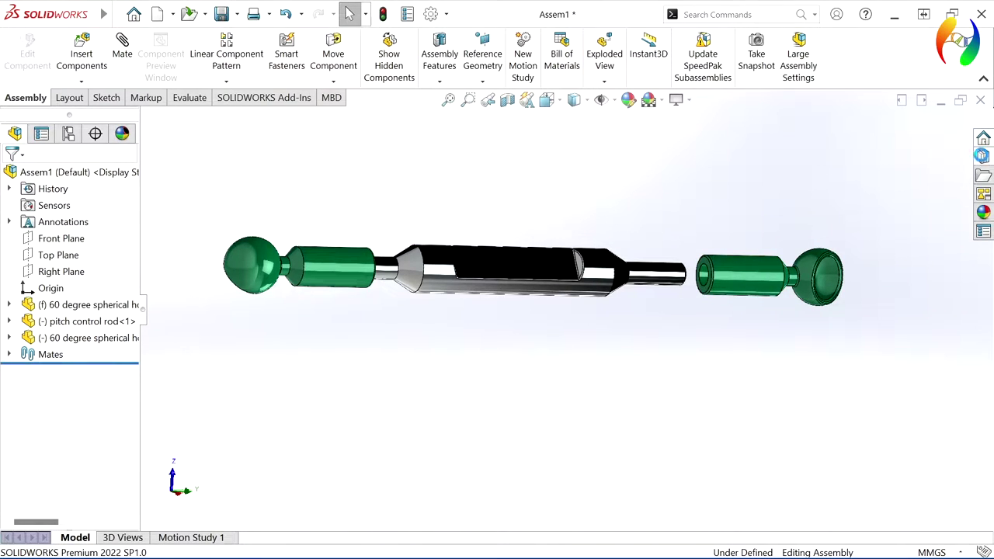
Step: Load Toolbox and drag an ISO Hex Thin Nut from ISO > Nuts > Hex Nuts onto the rod's right end
{"action": "left_click", "coordinate": [983, 156]}
{"action": "left_click", "coordinate": [793, 161]}
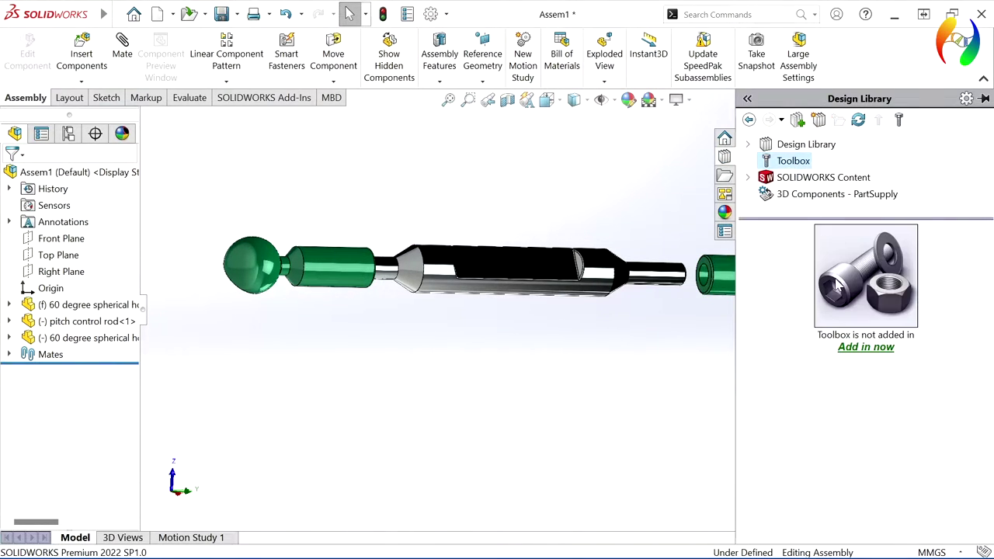
{"action": "left_click", "coordinate": [857, 348]}
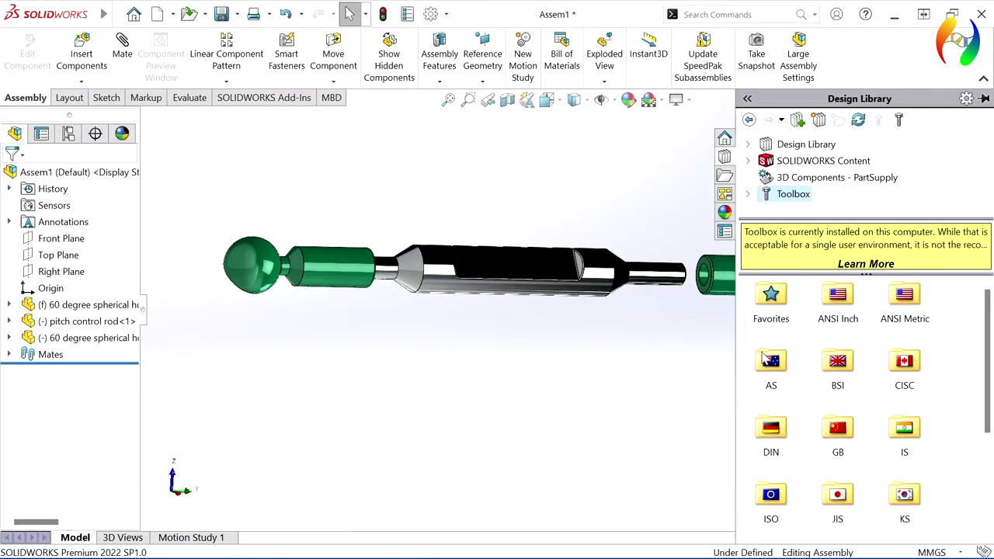
{"action": "double_click", "coordinate": [769, 492]}
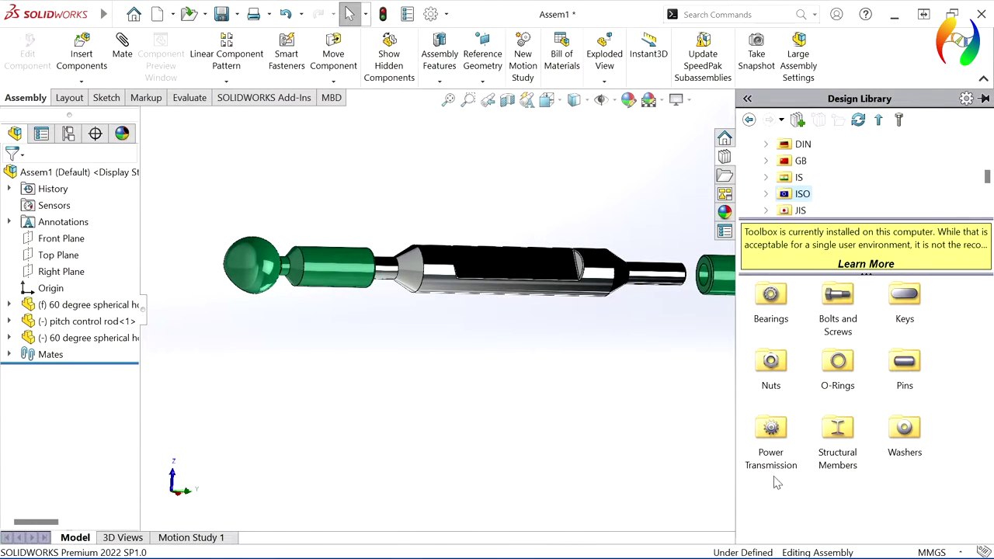
{"action": "double_click", "coordinate": [771, 357]}
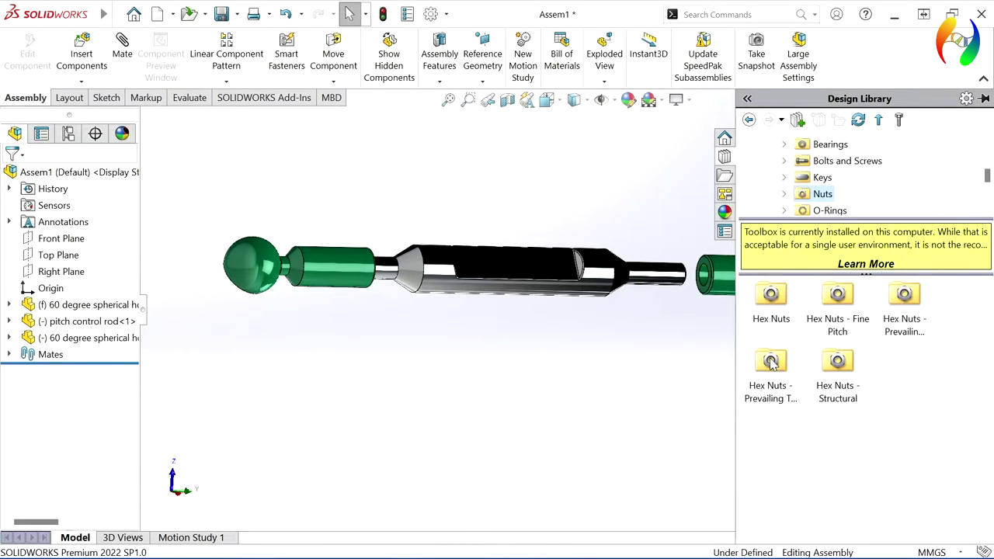
{"action": "double_click", "coordinate": [773, 299]}
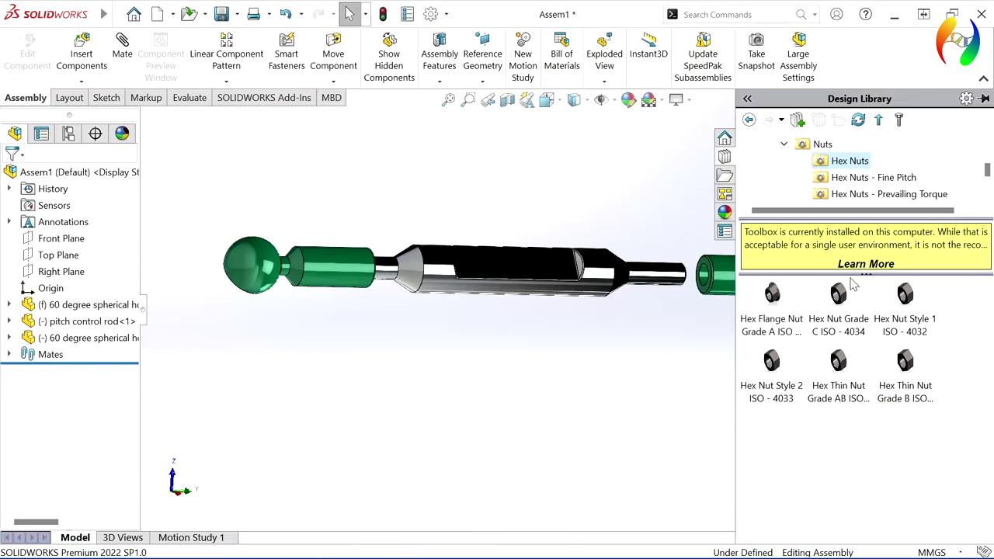
{"action": "left_click_drag", "start_coordinate": [908, 364], "coordinate": [648, 281]}
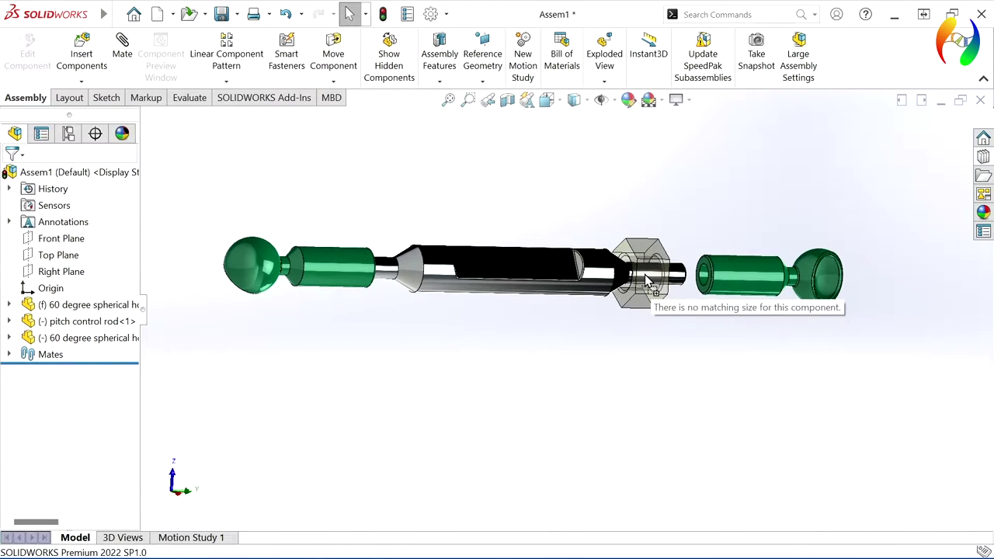
Step: Change the hex thin nut preview's size from M4 to M10
{"action": "left_click_drag", "start_coordinate": [647, 279], "coordinate": [652, 281]}
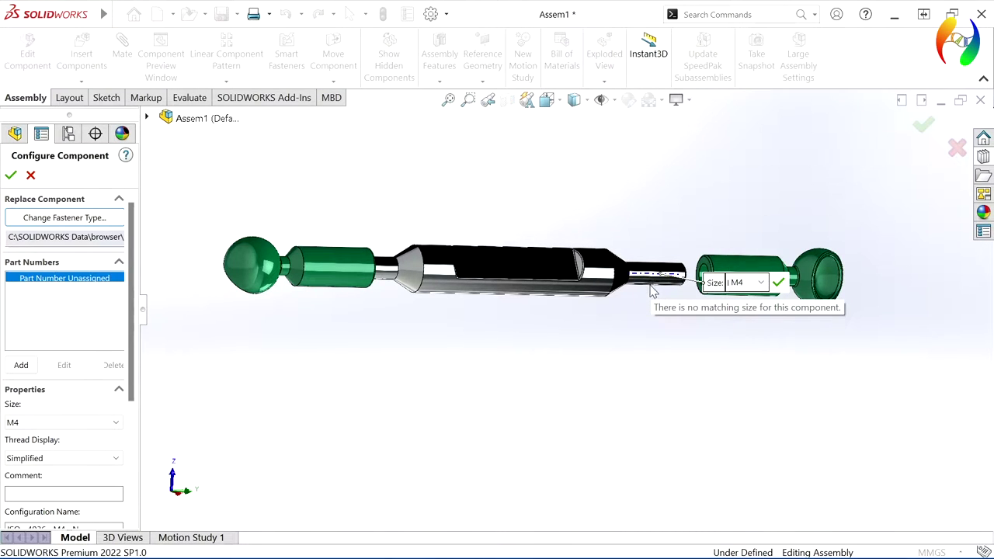
{"action": "mouse_move", "coordinate": [652, 292]}
{"action": "middle_mouse_down"}
{"action": "mouse_move", "coordinate": [643, 348]}
{"action": "mouse_move", "coordinate": [559, 344]}
{"action": "mouse_move", "coordinate": [587, 355]}
{"action": "middle_mouse_up"}
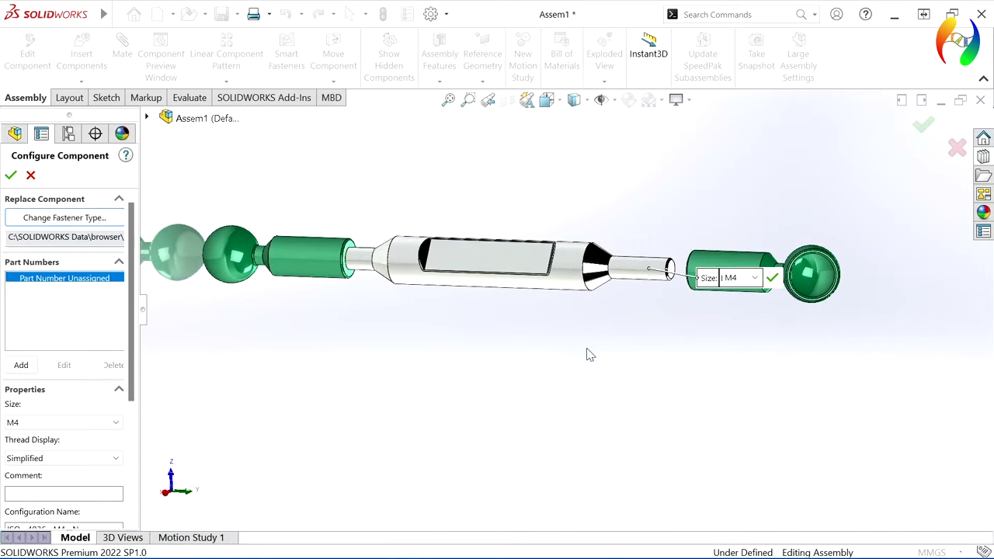
{"action": "left_click", "coordinate": [115, 423]}
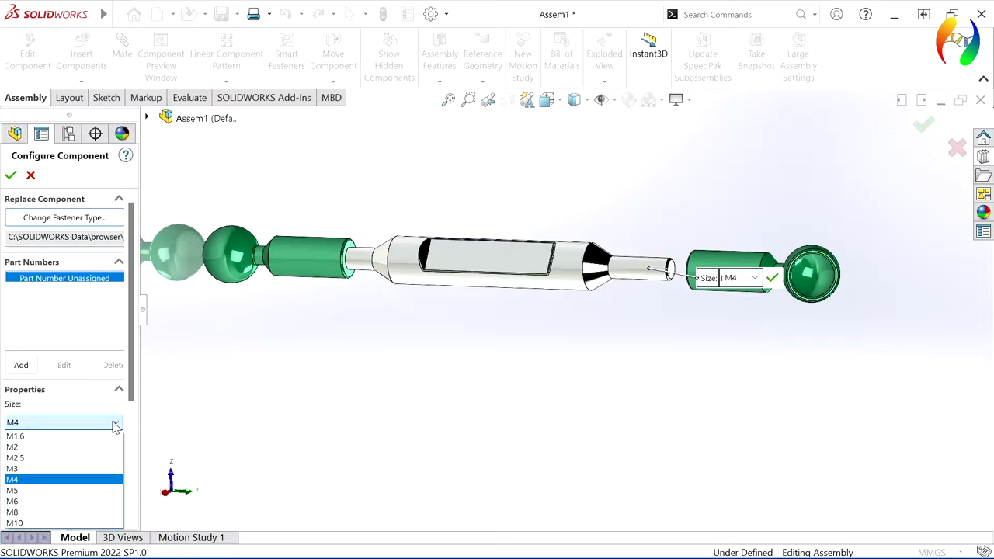
{"action": "left_click", "coordinate": [130, 402]}
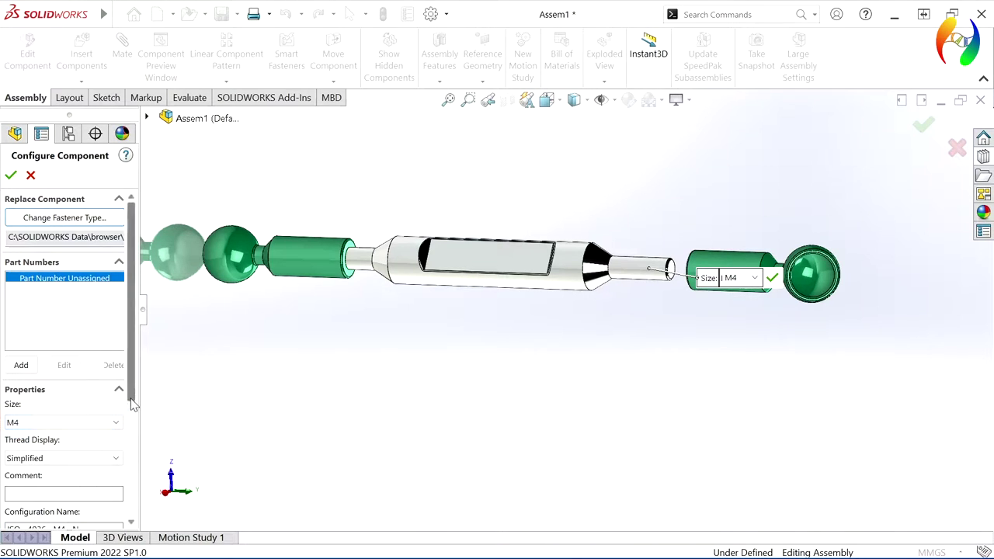
{"action": "left_click", "coordinate": [115, 422]}
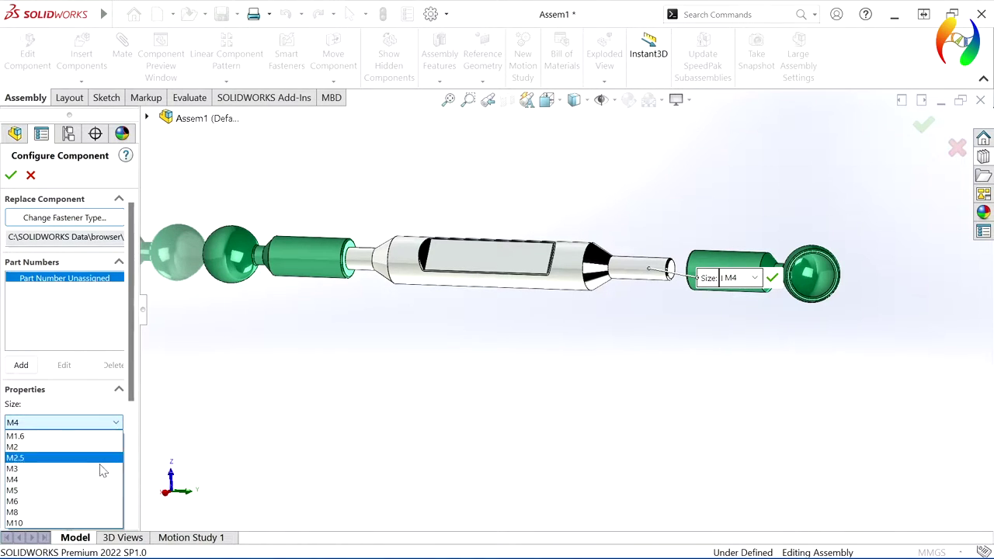
{"action": "left_click", "coordinate": [80, 523]}
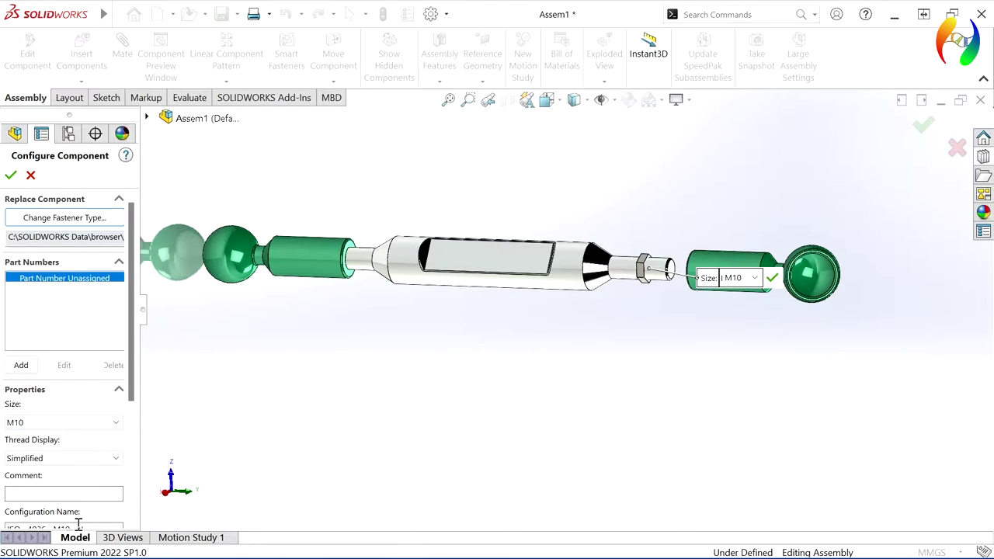
Step: Cancel the M10 hex thin nut insertion
{"action": "scroll", "coordinate": [97, 372], "scroll_direction": "down", "scroll_amount": 3}
{"action": "scroll", "coordinate": [103, 345], "scroll_direction": "down", "scroll_amount": 1}
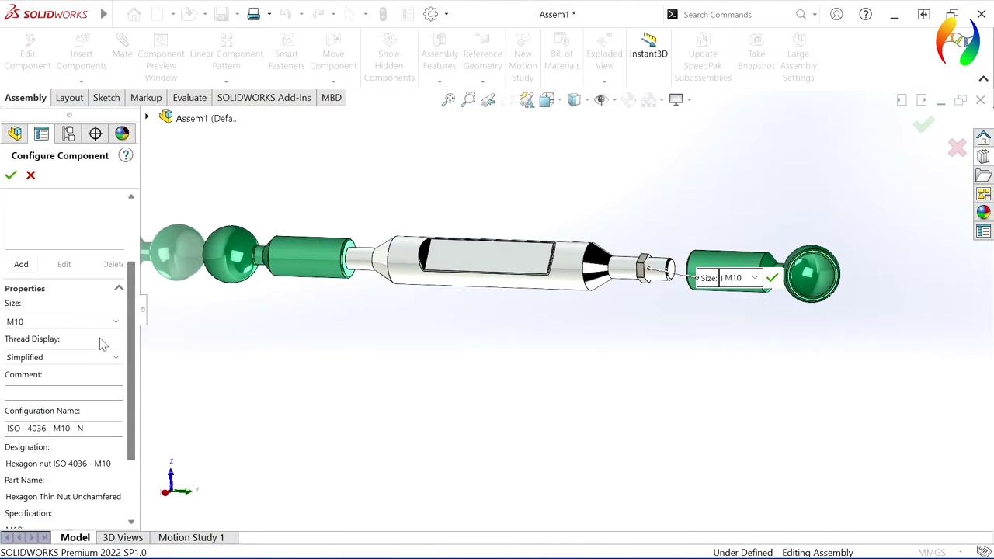
{"action": "left_click", "coordinate": [109, 323]}
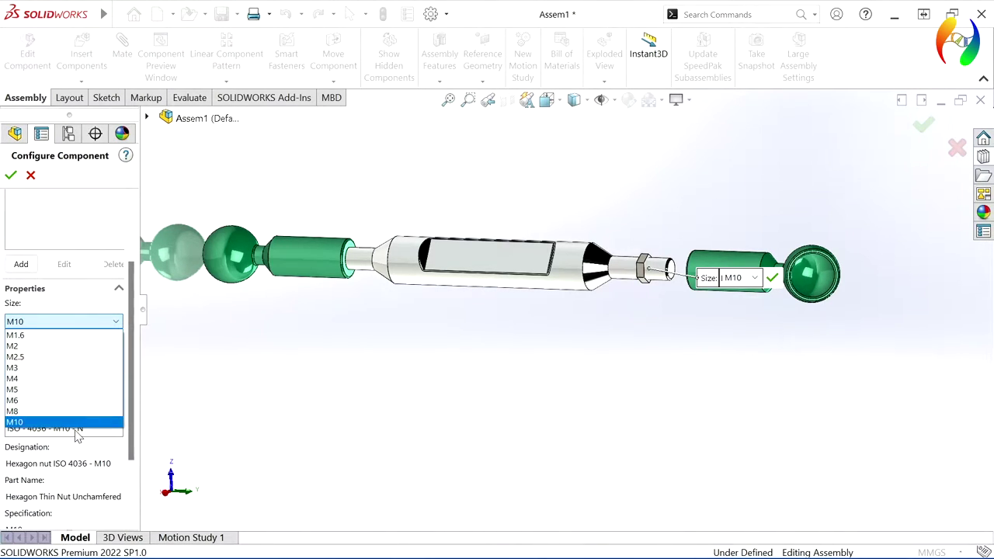
{"action": "left_click", "coordinate": [32, 178]}
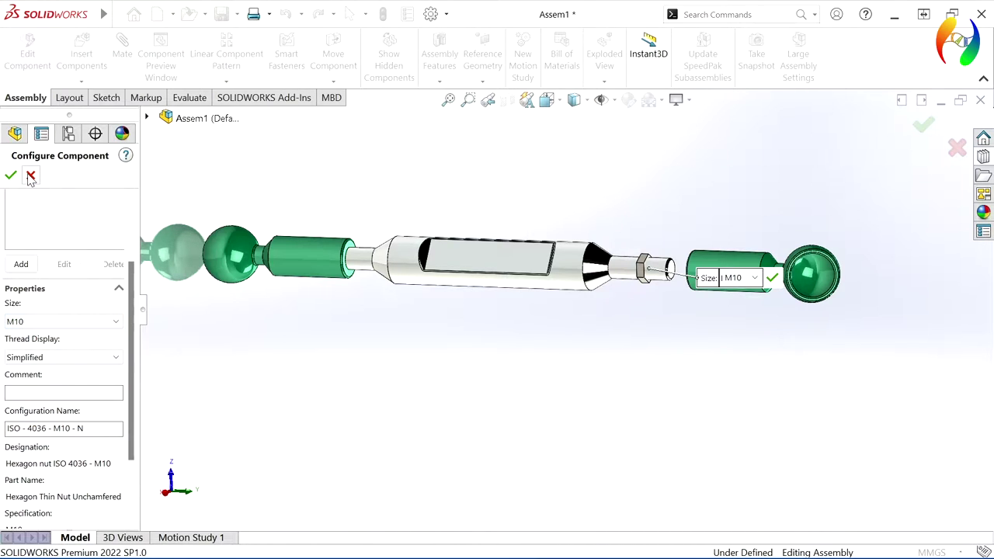
{"action": "left_click", "coordinate": [31, 177]}
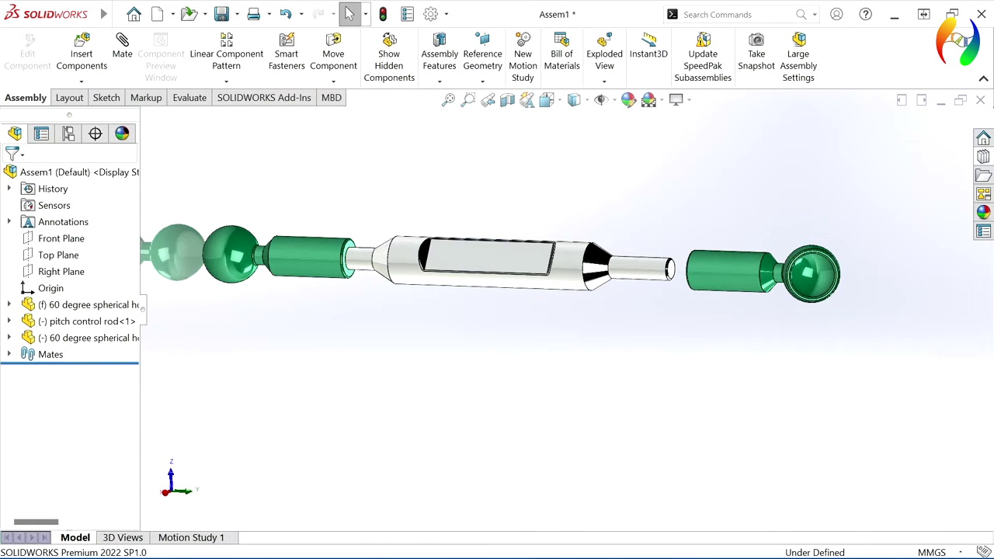
Step: Place an M16 Grade AB hex thin nut on the rod's right end and a second copy at the left end
{"action": "left_click", "coordinate": [982, 175]}
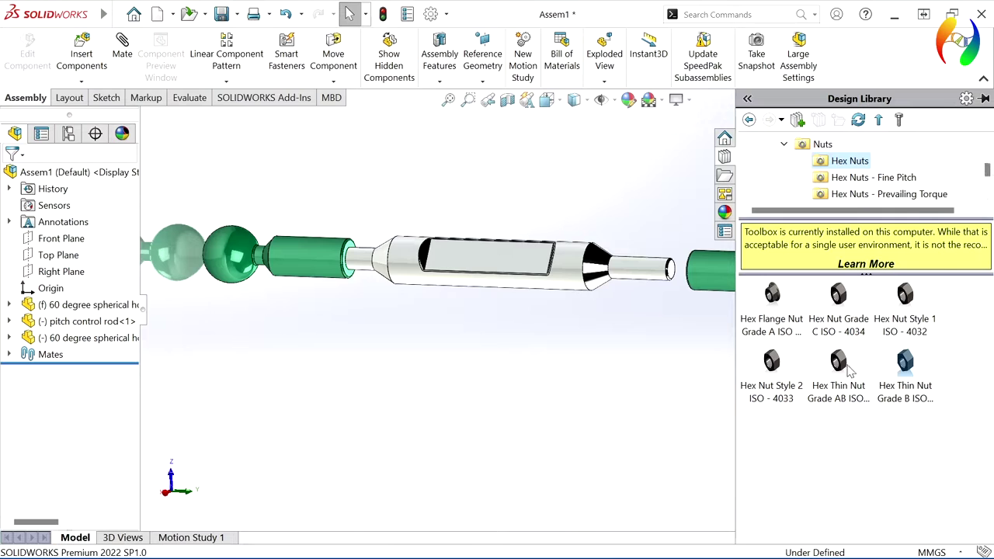
{"action": "left_click_drag", "start_coordinate": [838, 364], "coordinate": [633, 266]}
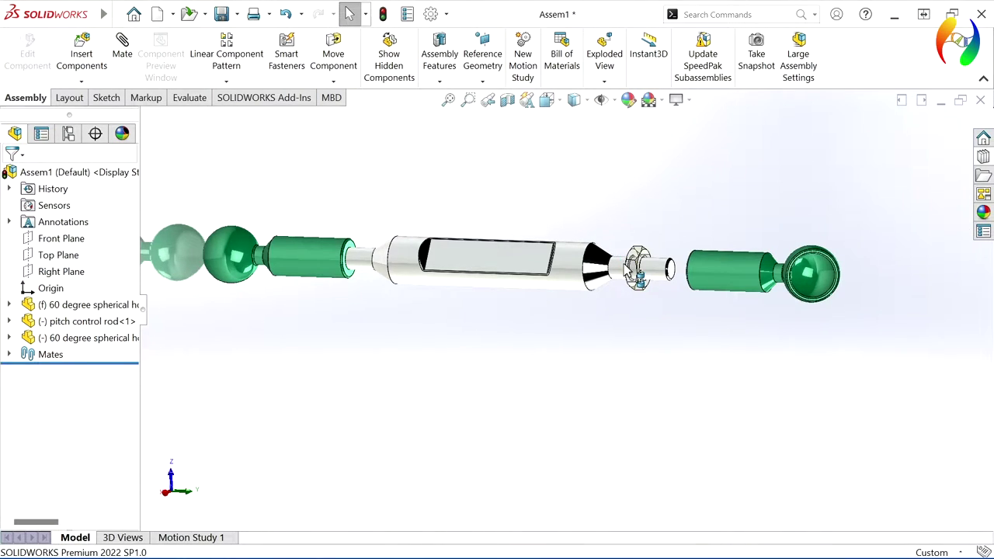
{"action": "left_click", "coordinate": [630, 276]}
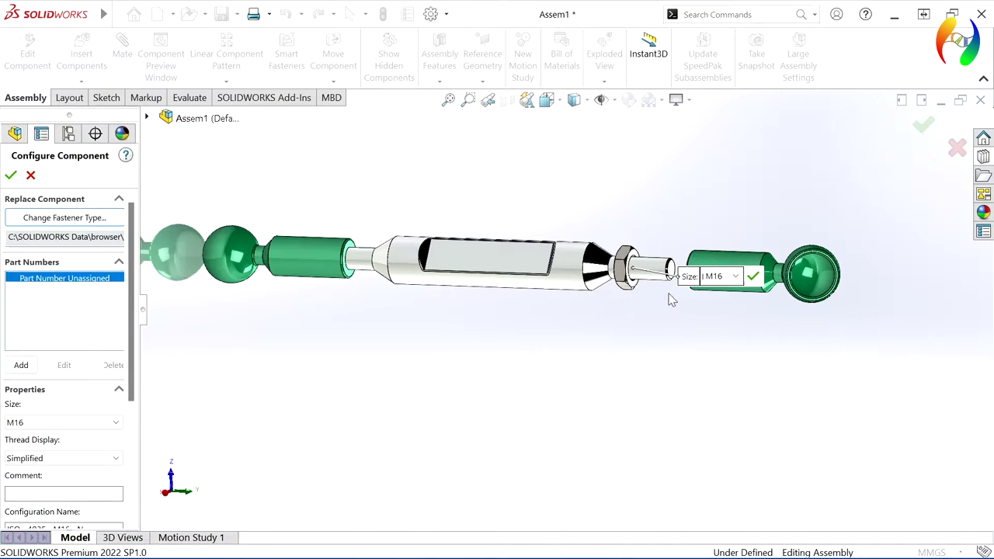
{"action": "mouse_move", "coordinate": [636, 318]}
{"action": "middle_mouse_down"}
{"action": "mouse_move", "coordinate": [582, 308]}
{"action": "mouse_move", "coordinate": [701, 305]}
{"action": "mouse_move", "coordinate": [650, 302]}
{"action": "middle_mouse_up"}
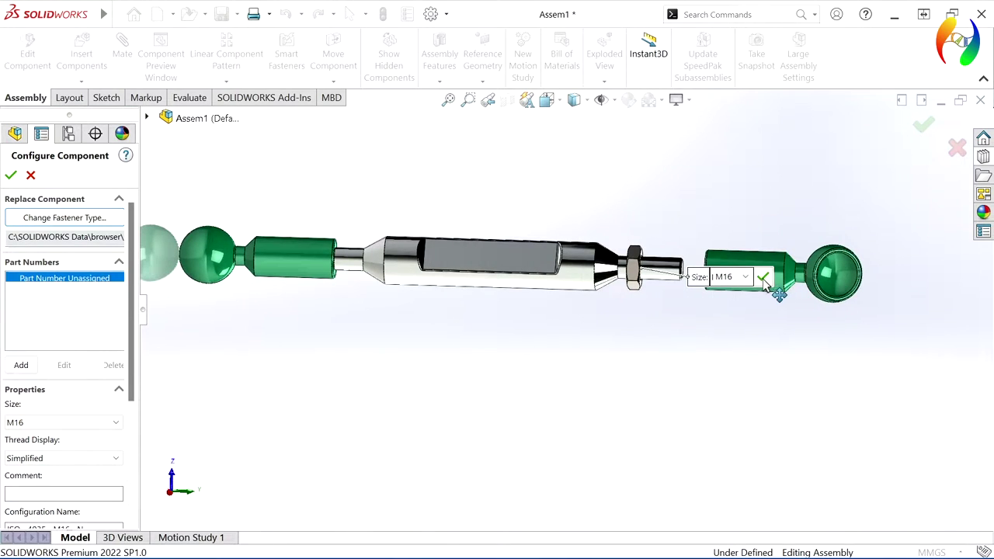
{"action": "left_click", "coordinate": [763, 278]}
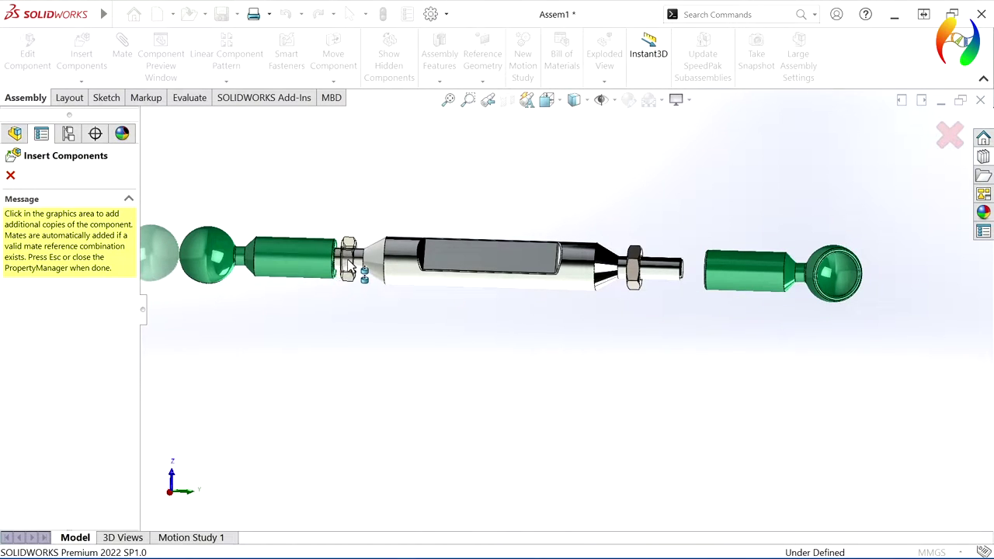
{"action": "left_click", "coordinate": [348, 262]}
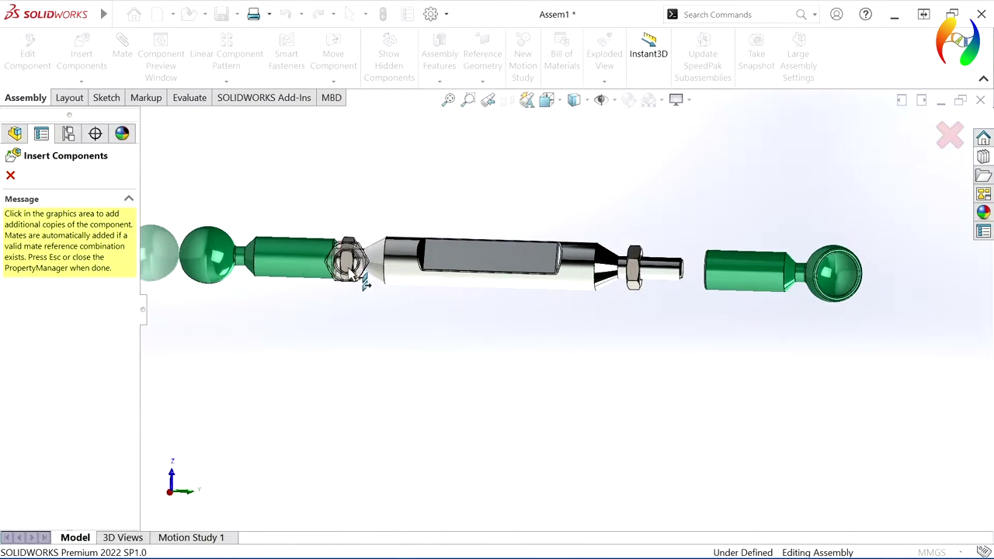
{"action": "left_click", "coordinate": [11, 177]}
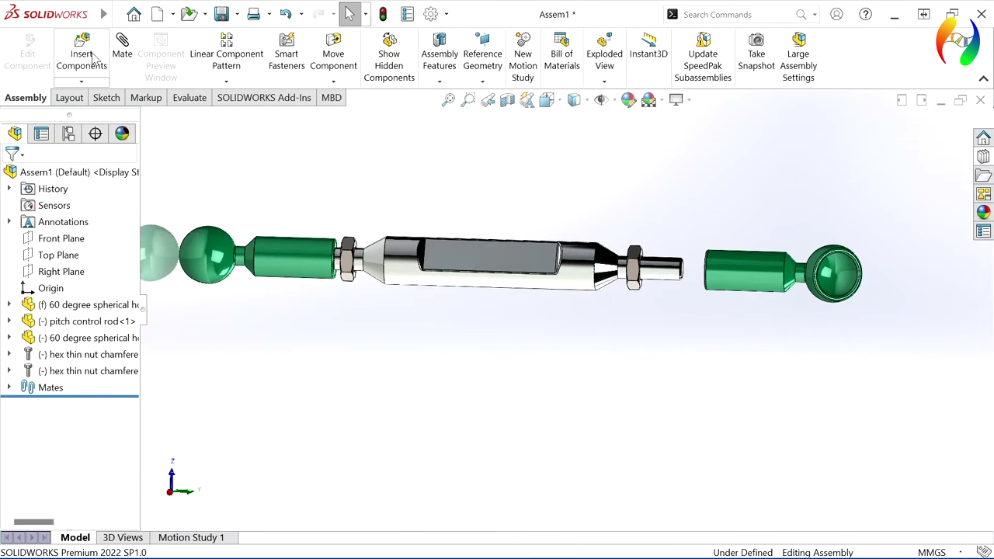
Step: Coincident-mate the first nut's inner edge to the rod's cone edge so it sits flush
{"action": "left_click", "coordinate": [124, 51]}
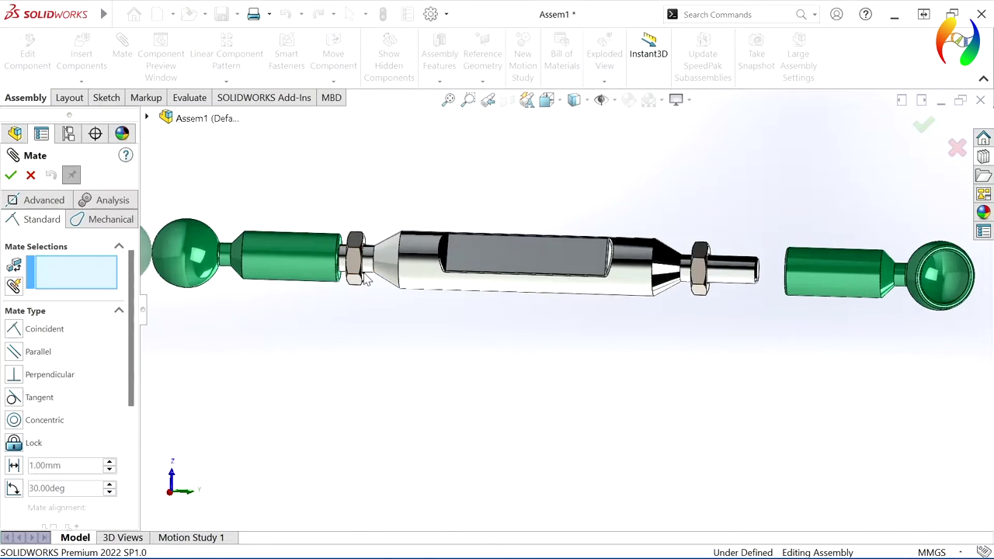
{"action": "scroll", "coordinate": [390, 267], "scroll_direction": "down", "scroll_amount": 5}
{"action": "scroll", "coordinate": [610, 443], "scroll_direction": "up", "scroll_amount": 3}
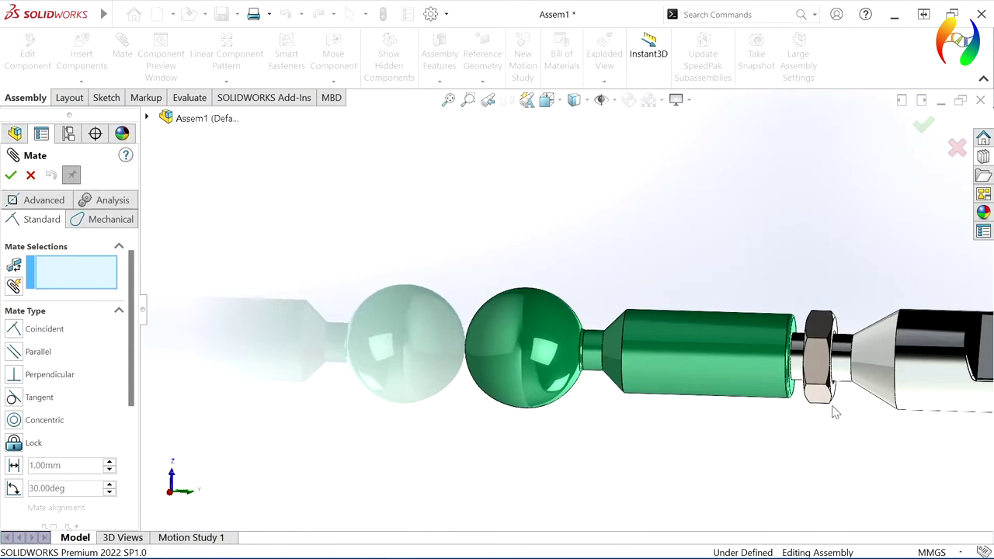
{"action": "scroll", "coordinate": [855, 364], "scroll_direction": "down", "scroll_amount": 3}
{"action": "scroll", "coordinate": [738, 344], "scroll_direction": "down", "scroll_amount": 3}
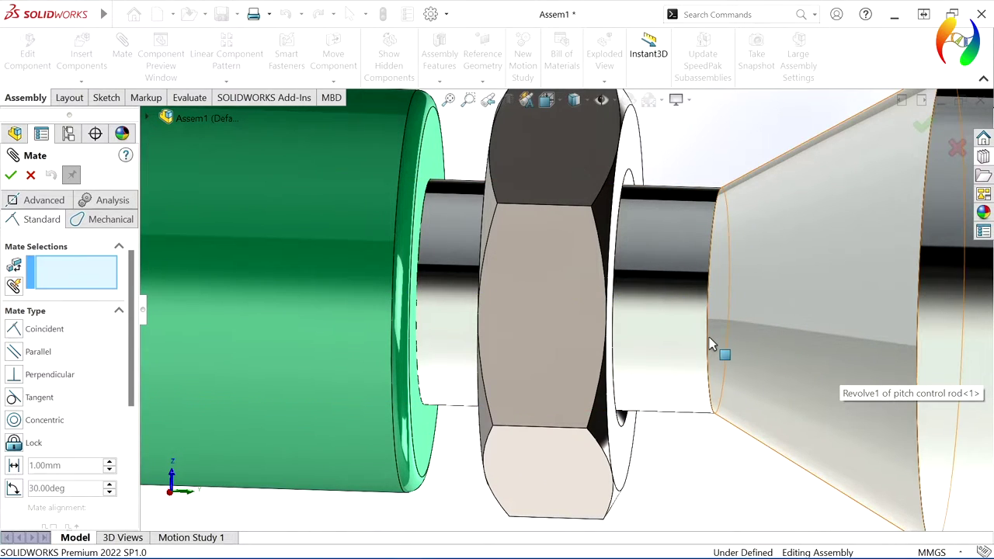
{"action": "left_click", "coordinate": [707, 336]}
{"action": "key", "text": "f"}
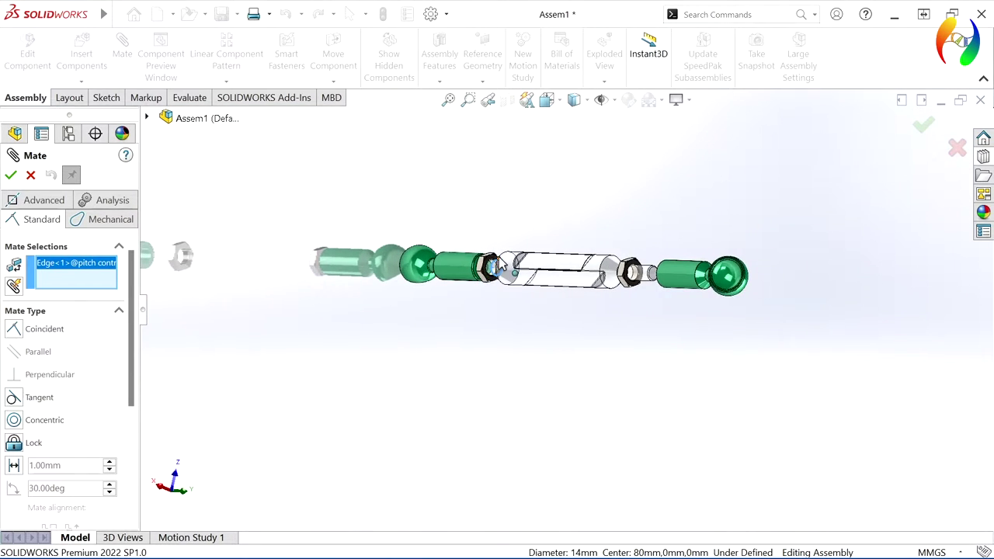
{"action": "scroll", "coordinate": [501, 267], "scroll_direction": "down", "scroll_amount": 3}
{"action": "scroll", "coordinate": [532, 358], "scroll_direction": "down", "scroll_amount": 1}
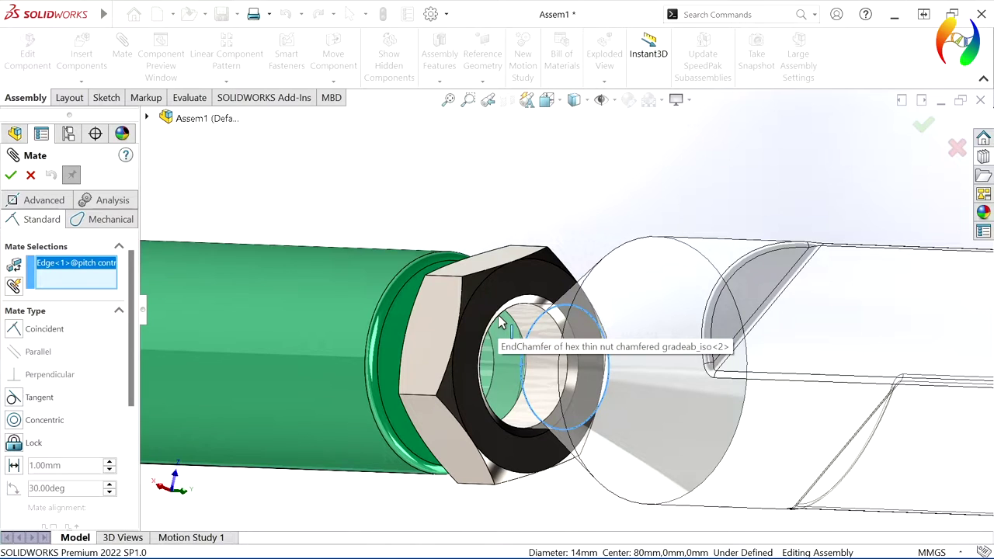
{"action": "left_click", "coordinate": [497, 320]}
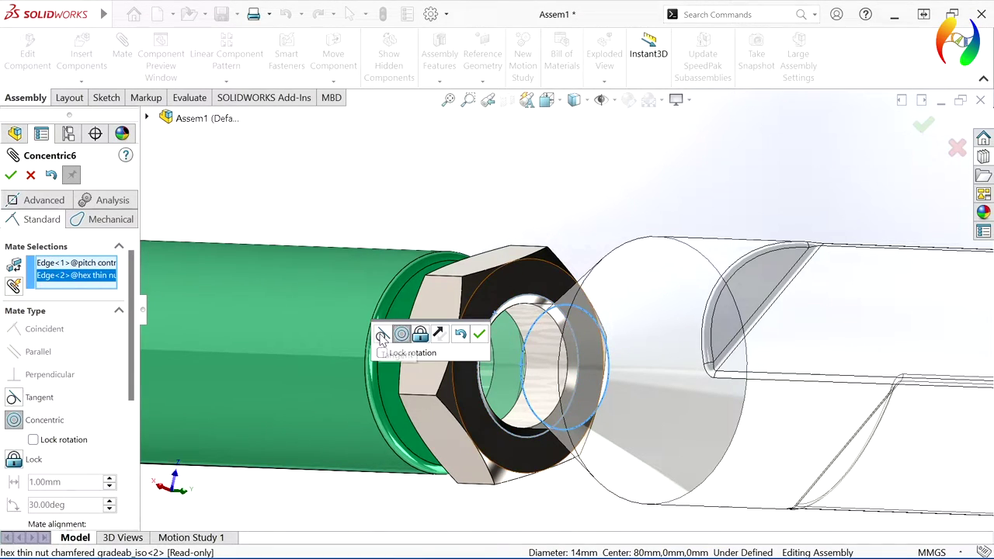
{"action": "left_click", "coordinate": [505, 309]}
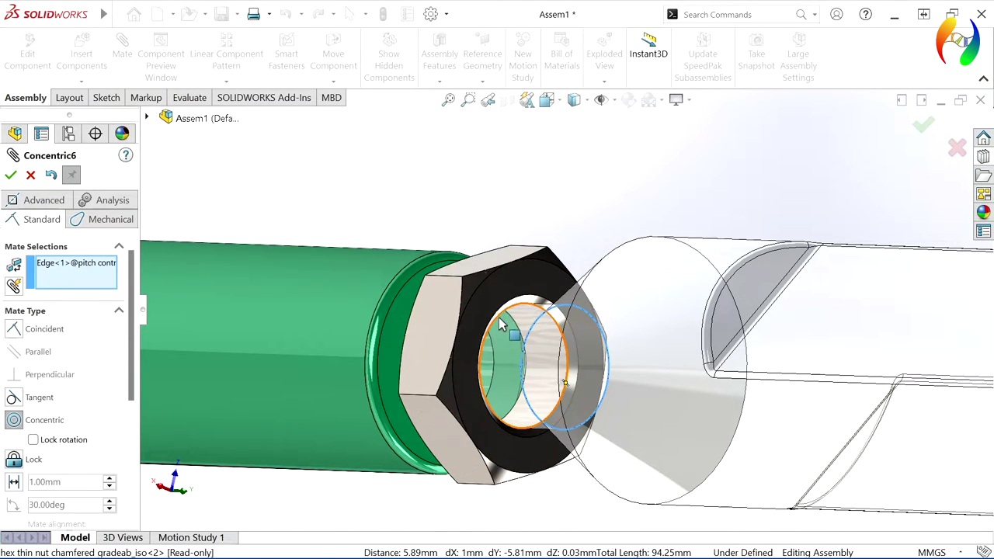
{"action": "left_click", "coordinate": [497, 327]}
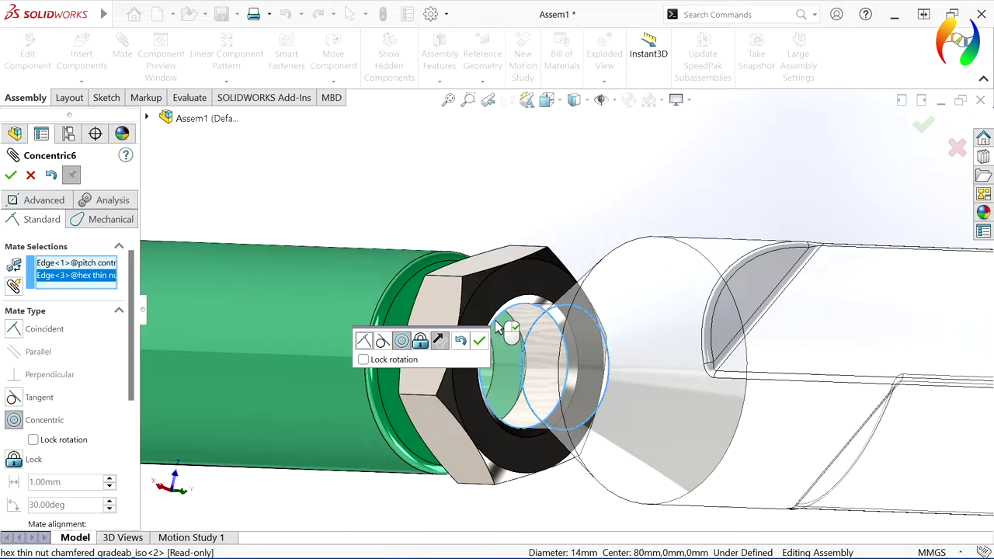
{"action": "left_click", "coordinate": [365, 342]}
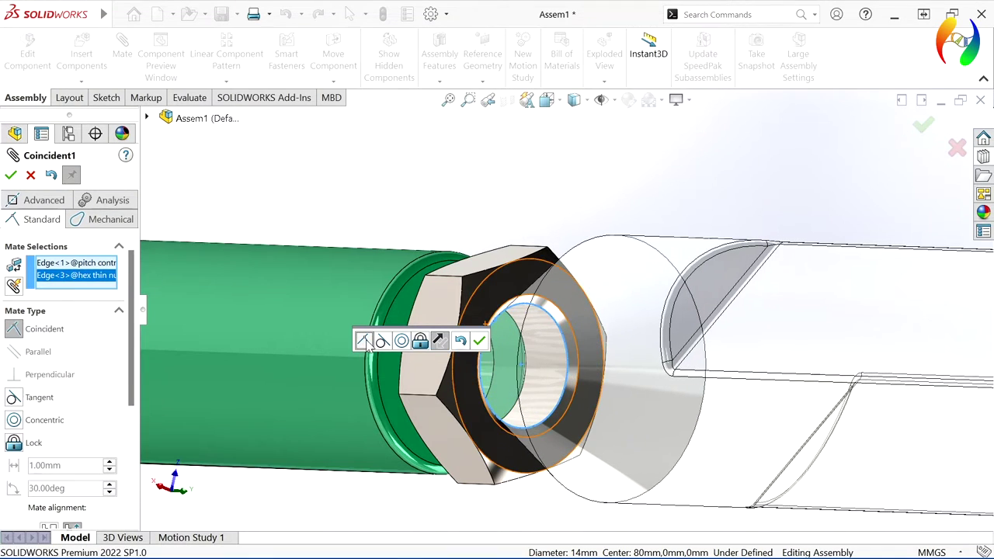
{"action": "left_click", "coordinate": [479, 340]}
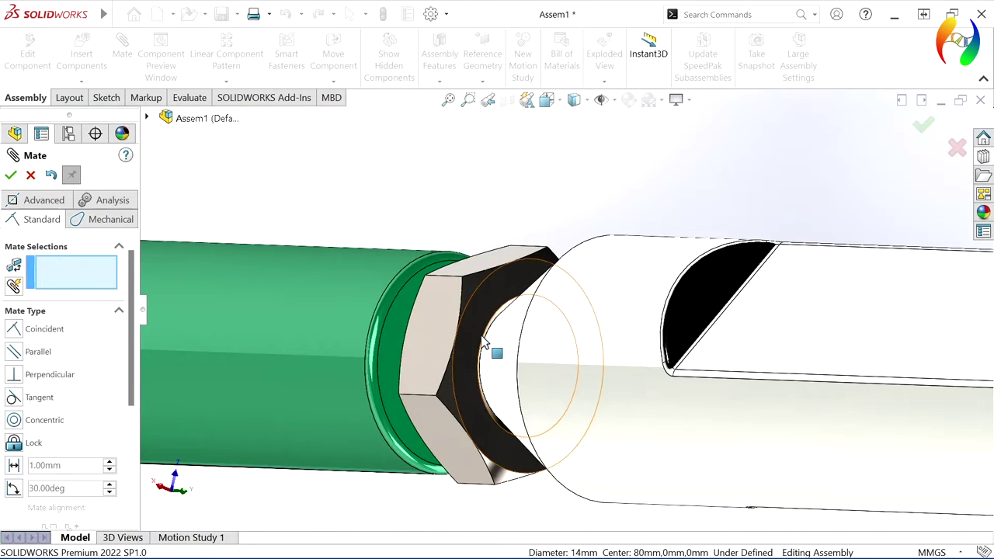
Step: Seat the second nut on the rod's other cone edge with a coincident mate
{"action": "scroll", "coordinate": [535, 462], "scroll_direction": "down", "scroll_amount": 3}
{"action": "mouse_move", "coordinate": [536, 462]}
{"action": "middle_mouse_down"}
{"action": "mouse_move", "coordinate": [547, 453]}
{"action": "mouse_move", "coordinate": [582, 462]}
{"action": "middle_mouse_up"}
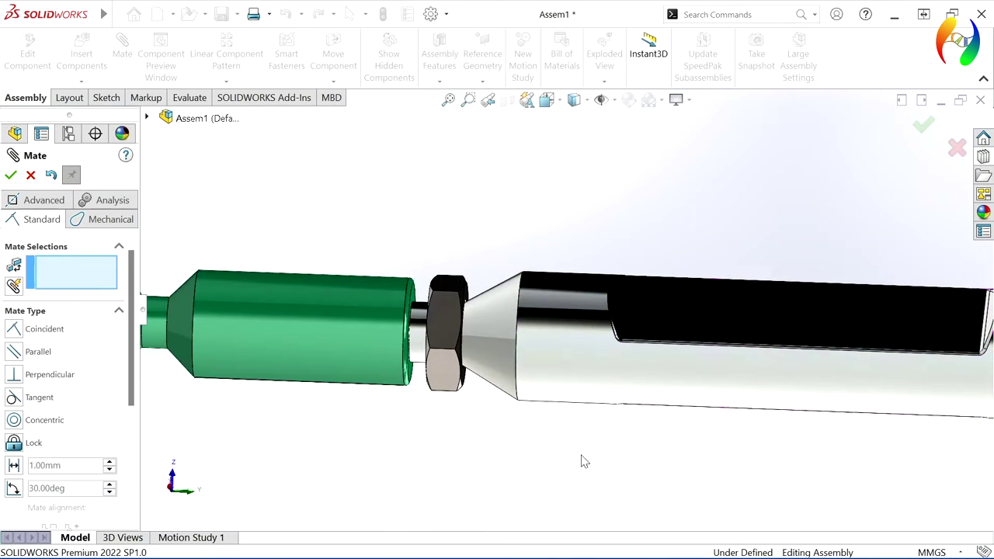
{"action": "scroll", "coordinate": [638, 455], "scroll_direction": "down", "scroll_amount": 3}
{"action": "scroll", "coordinate": [821, 333], "scroll_direction": "down", "scroll_amount": 3}
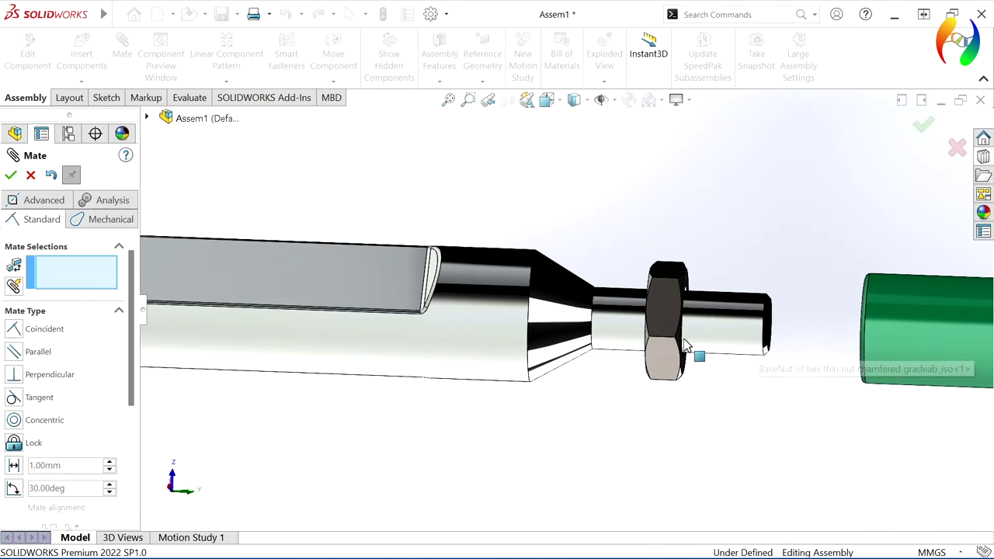
{"action": "left_click", "coordinate": [592, 335]}
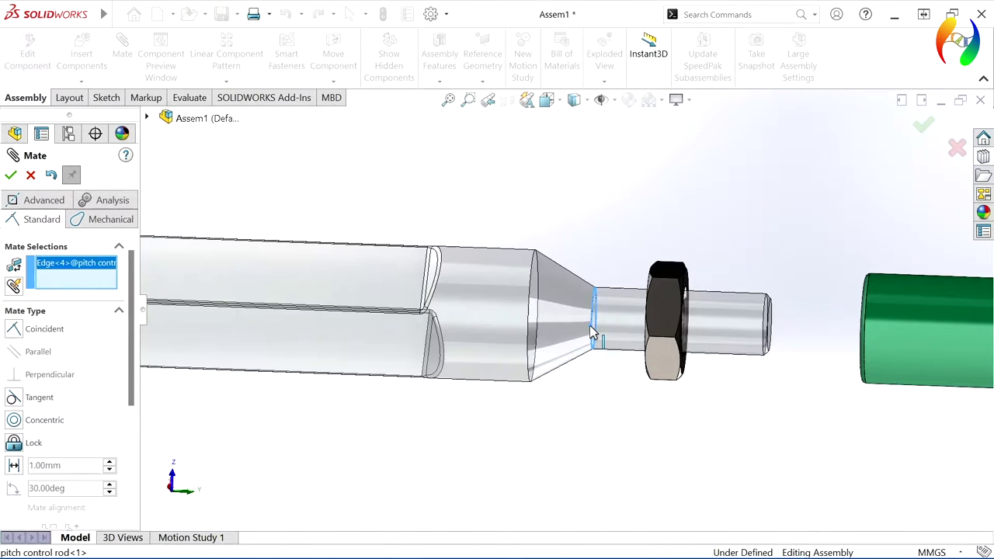
{"action": "middle_click_drag", "start_coordinate": [590, 388], "coordinate": [628, 428]}
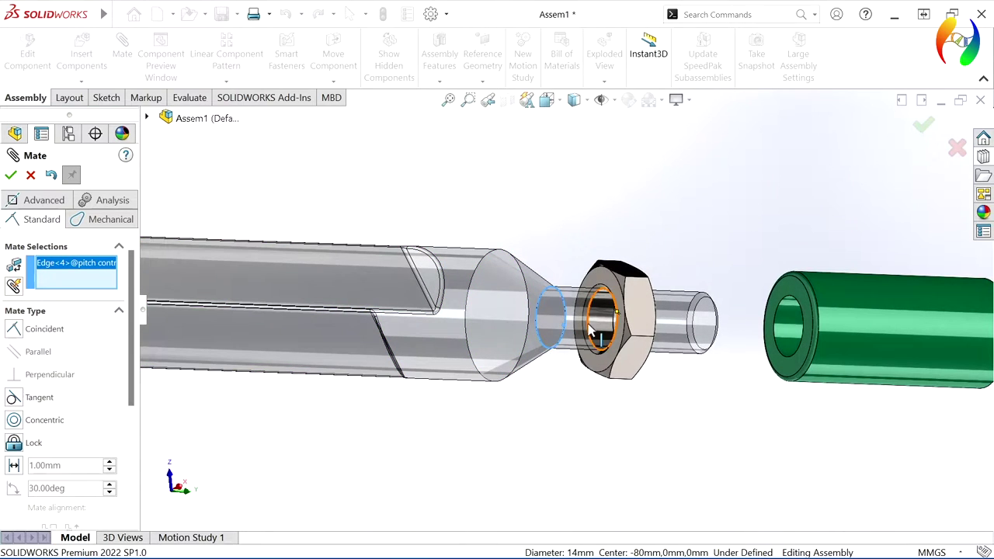
{"action": "left_click", "coordinate": [591, 330]}
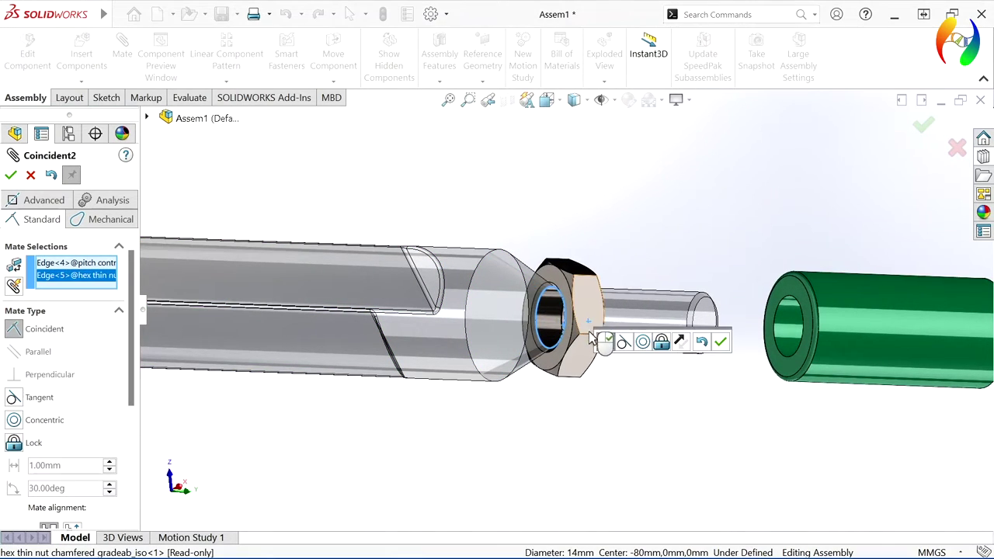
{"action": "left_click", "coordinate": [721, 343]}
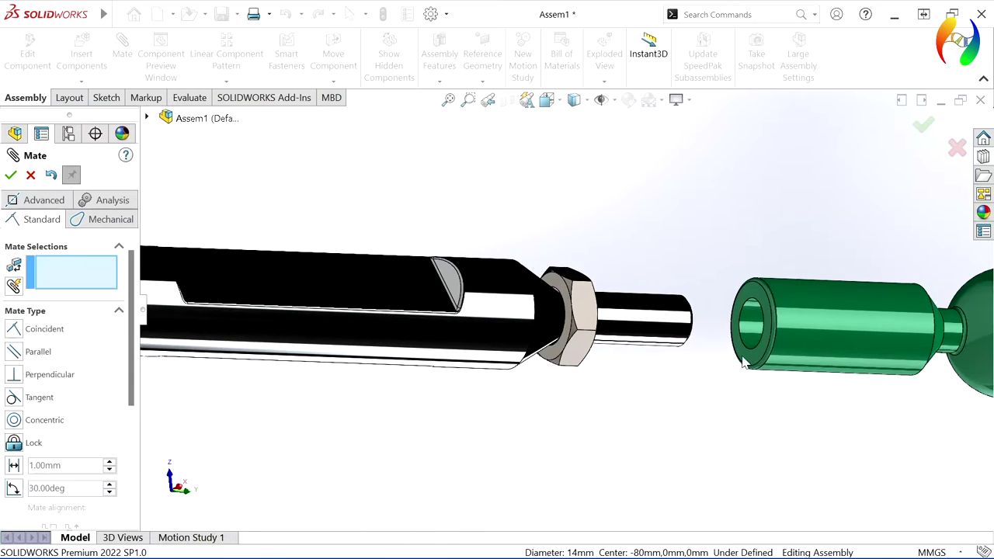
Step: Mate the right holder's end face coincident with the right nut's face
{"action": "left_click", "coordinate": [743, 363]}
{"action": "middle_click_drag", "start_coordinate": [732, 370], "coordinate": [599, 399]}
{"action": "left_click", "coordinate": [599, 349]}
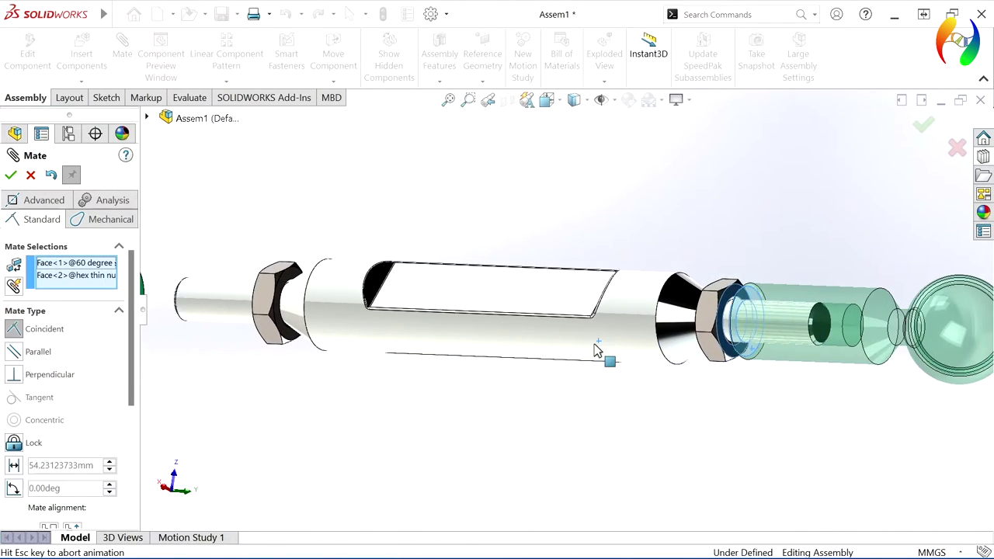
{"action": "left_click", "coordinate": [759, 368]}
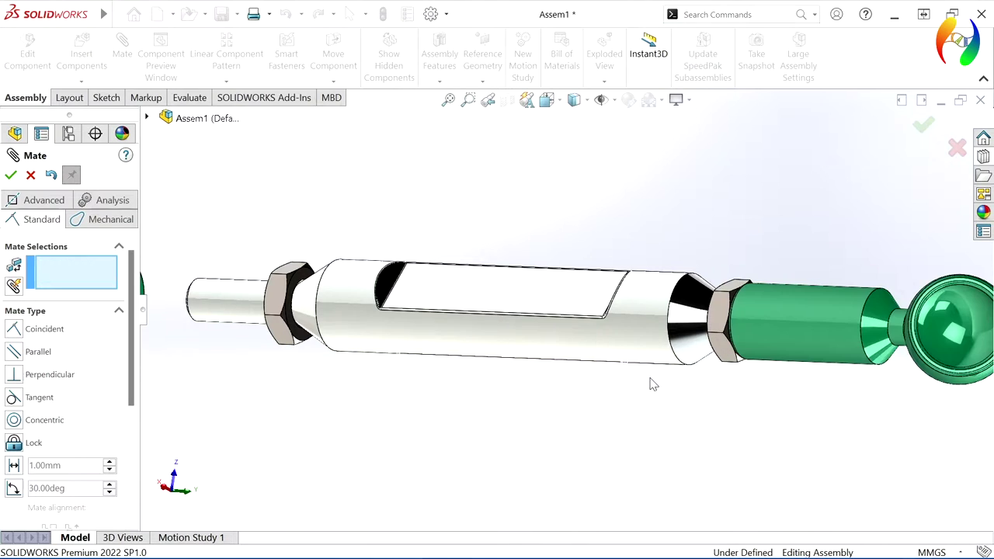
{"action": "key", "text": "z"}
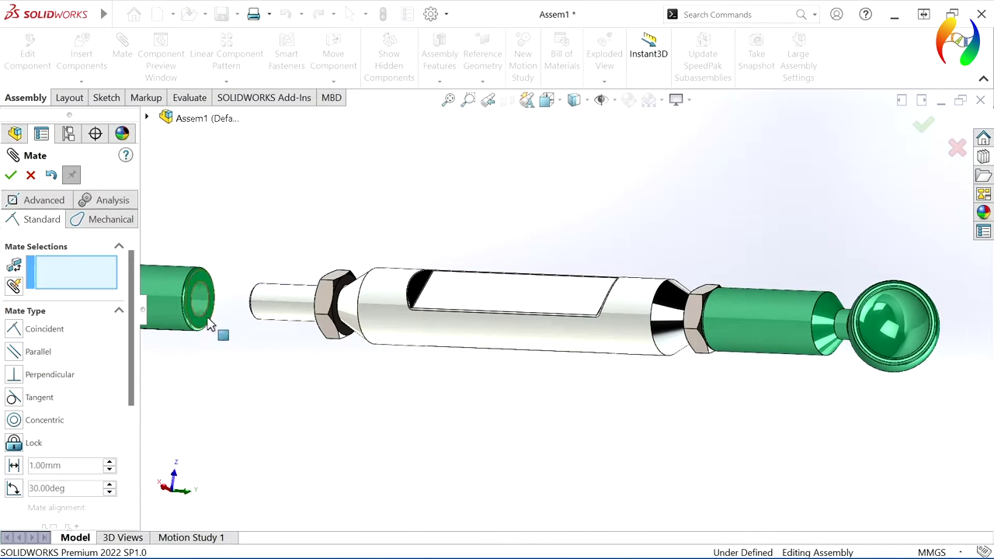
Step: Mate the left holder's end face coincident with the left nut's face
{"action": "left_click", "coordinate": [217, 332]}
{"action": "mouse_move", "coordinate": [262, 328]}
{"action": "middle_mouse_down"}
{"action": "mouse_move", "coordinate": [315, 346]}
{"action": "mouse_move", "coordinate": [350, 339]}
{"action": "middle_mouse_up"}
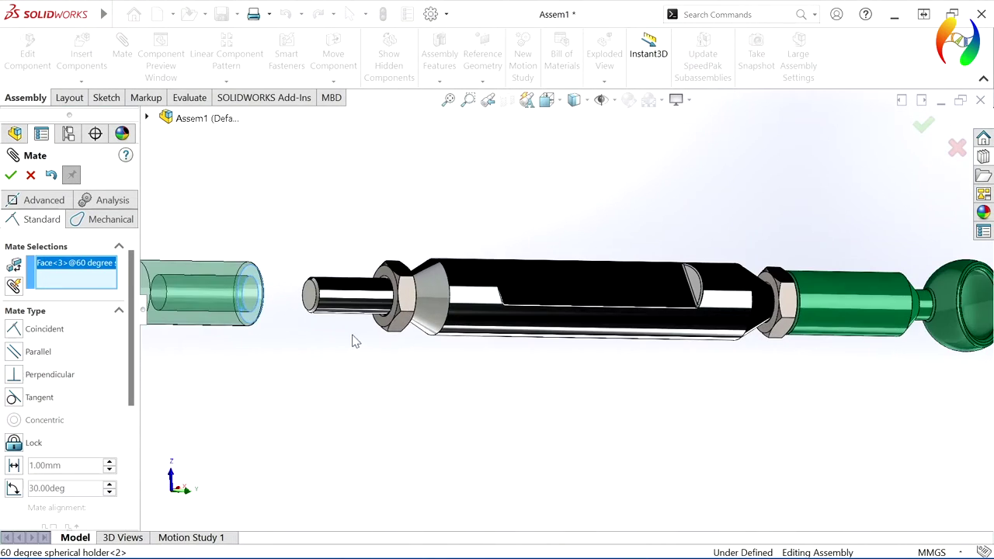
{"action": "left_click", "coordinate": [381, 326]}
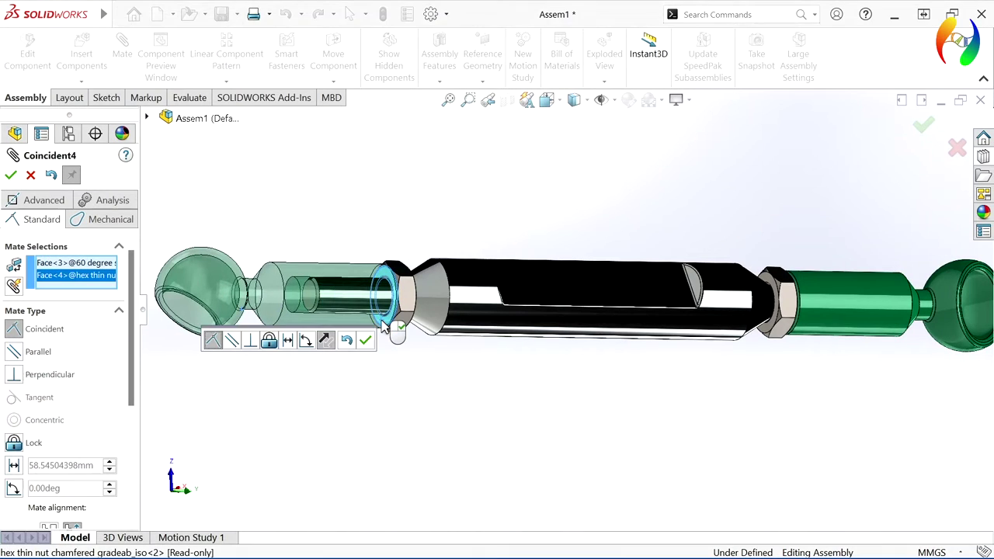
{"action": "left_click", "coordinate": [365, 342]}
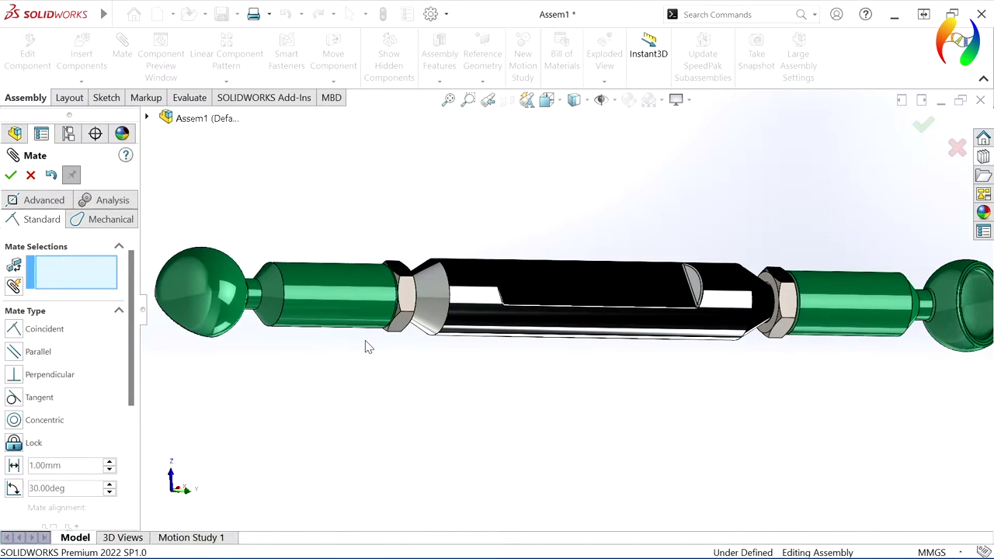
{"action": "middle_click_drag", "start_coordinate": [372, 393], "coordinate": [362, 185]}
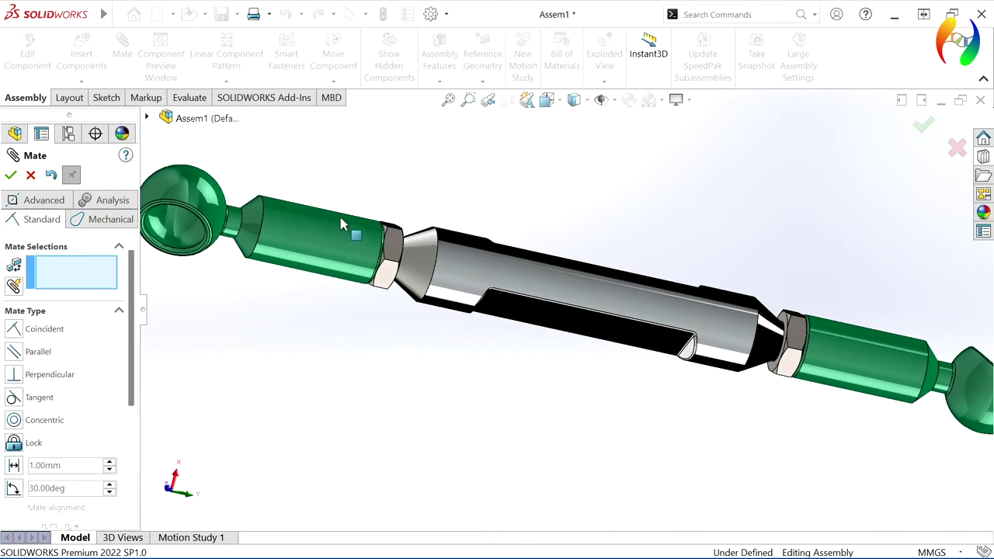
{"action": "left_click", "coordinate": [339, 221]}
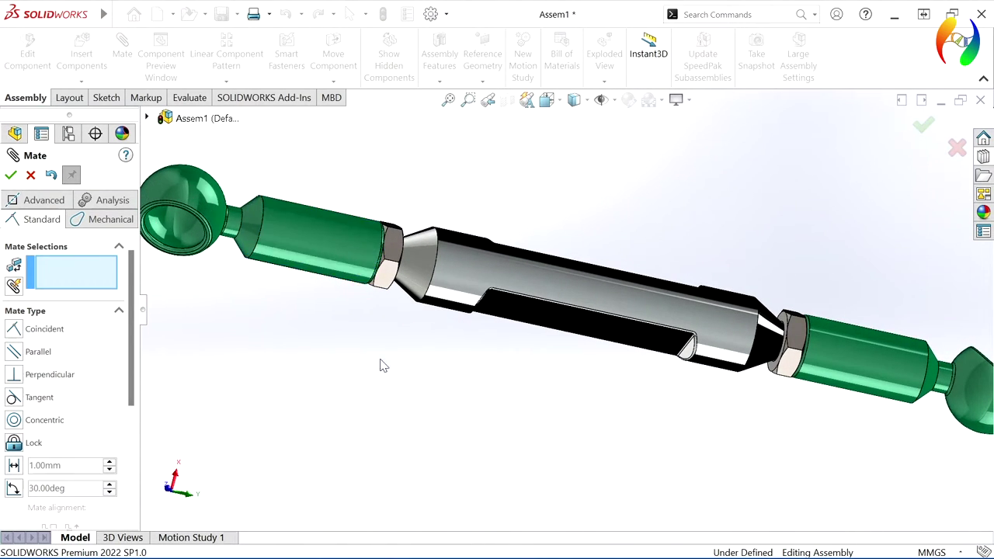
{"action": "scroll", "coordinate": [384, 371], "scroll_direction": "up", "scroll_amount": 5}
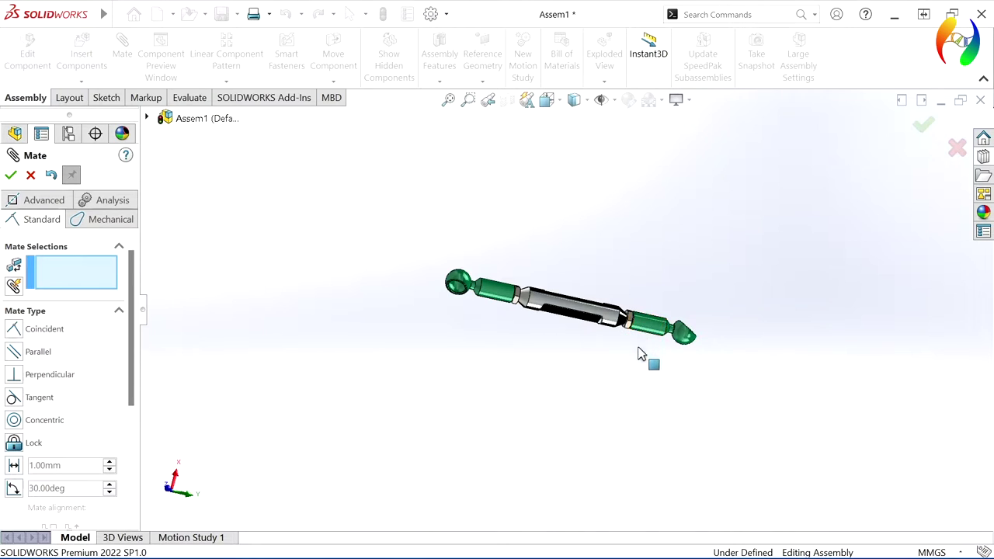
{"action": "scroll", "coordinate": [641, 294], "scroll_direction": "down", "scroll_amount": 2}
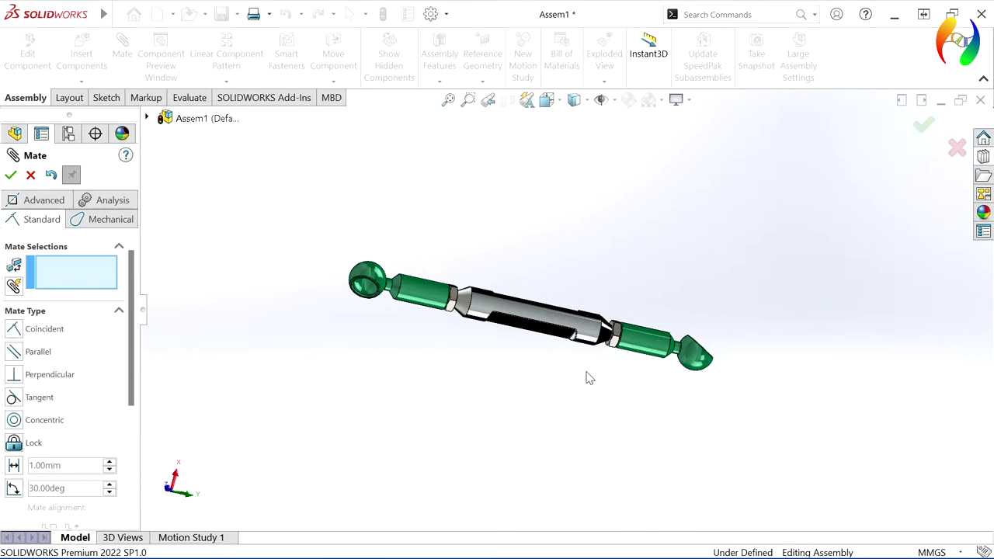
{"action": "left_click", "coordinate": [71, 176]}
Step: Close the previous mate, zoom in on the rod, and try dragging the fixed spherical holder
{"action": "key", "text": "Escape"}
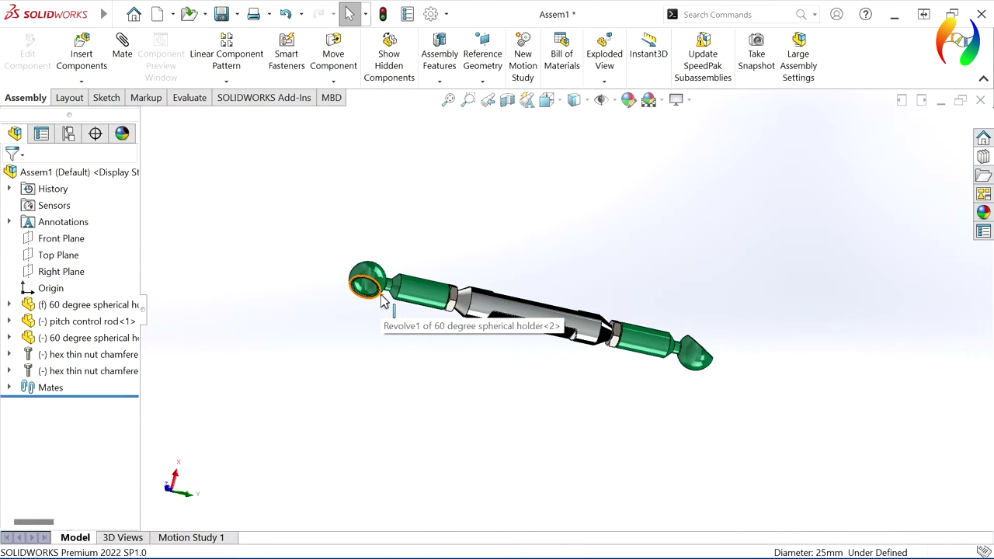
{"action": "left_click_drag", "start_coordinate": [446, 329], "coordinate": [497, 344]}
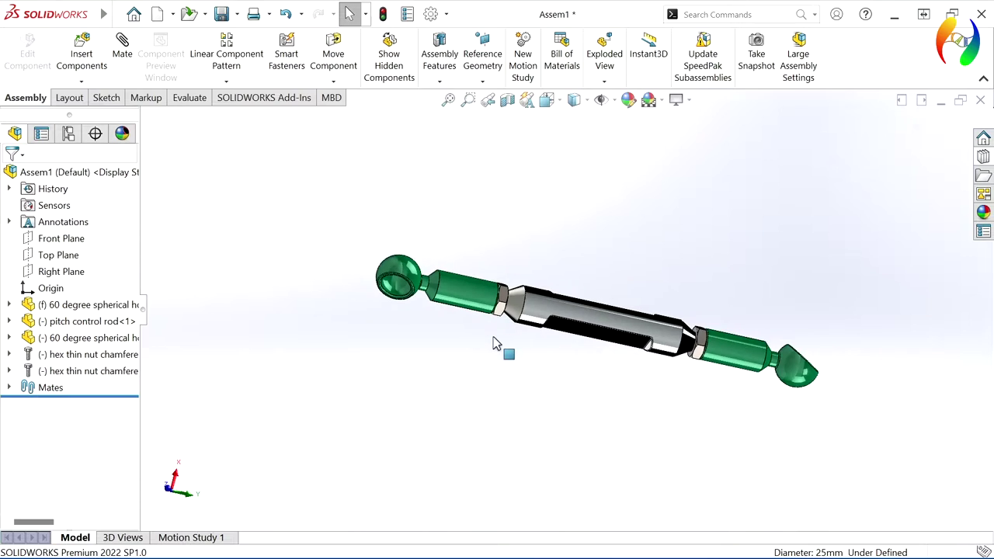
{"action": "left_click_drag", "start_coordinate": [738, 363], "coordinate": [703, 424]}
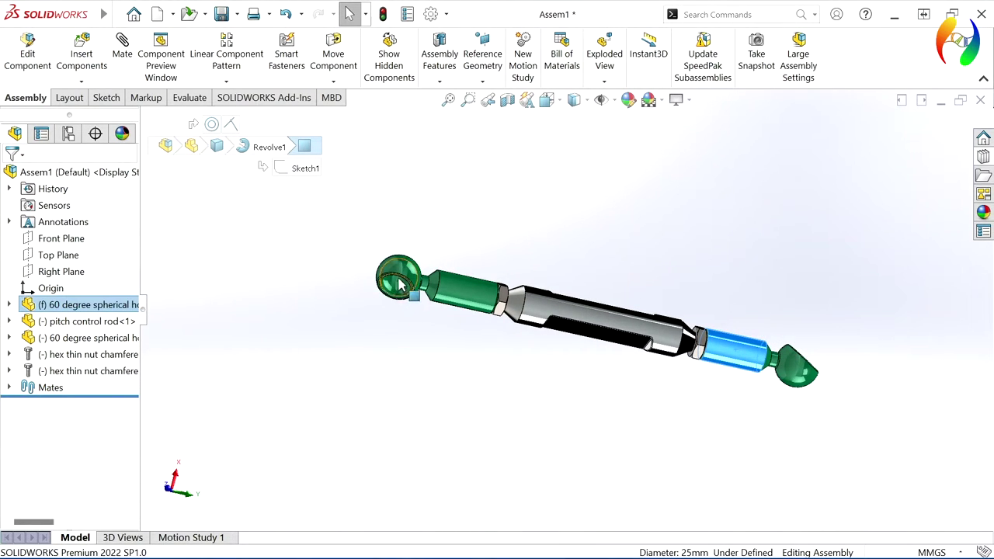
Step: Pick a face on the left 60 degree spherical holder as the first mate reference
{"action": "left_click", "coordinate": [402, 281]}
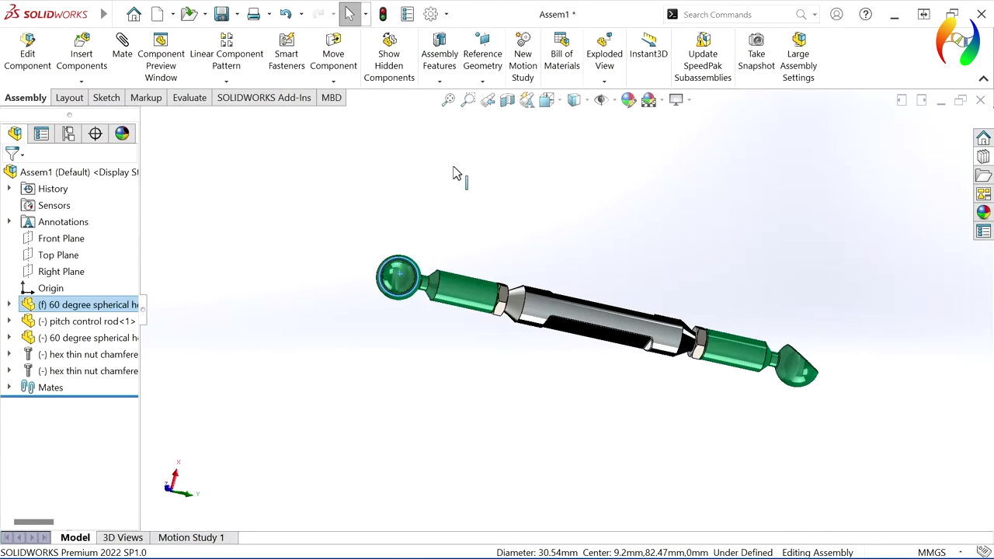
{"action": "left_click", "coordinate": [473, 202]}
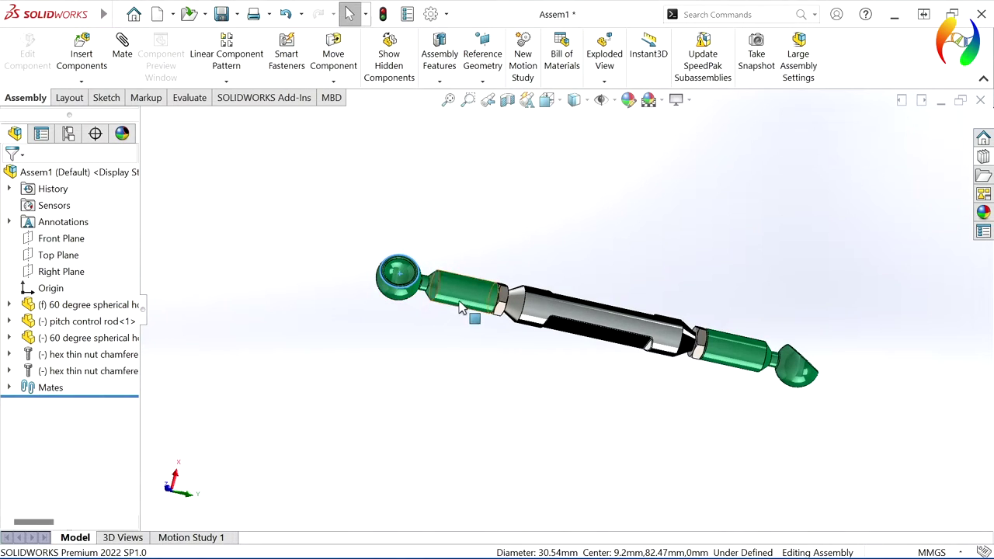
{"action": "left_click", "coordinate": [462, 295]}
{"action": "left_click_drag", "start_coordinate": [462, 295], "coordinate": [456, 303]}
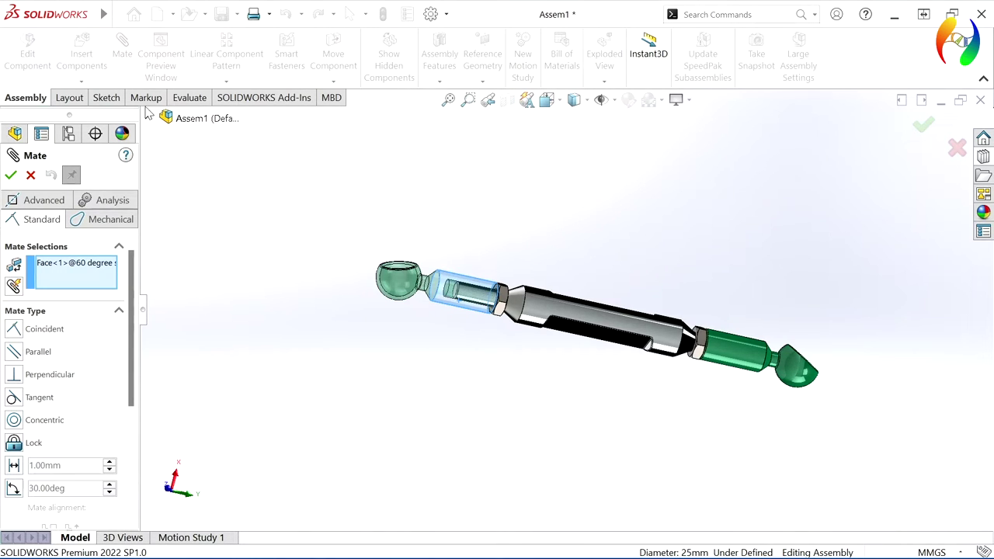
Step: Clear the picked holder face from the mate selections
{"action": "left_click", "coordinate": [147, 118]}
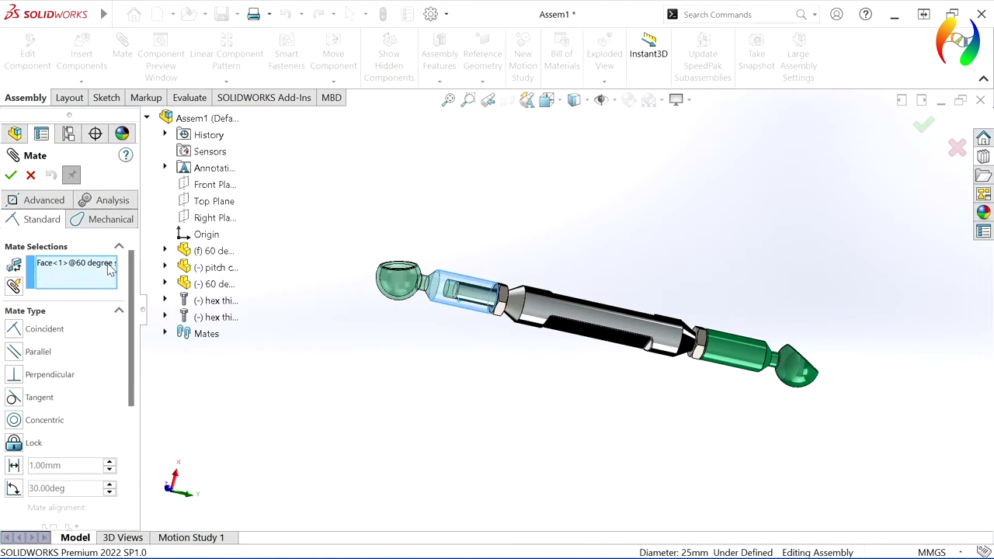
{"action": "right_click", "coordinate": [117, 277]}
{"action": "left_click", "coordinate": [117, 275]}
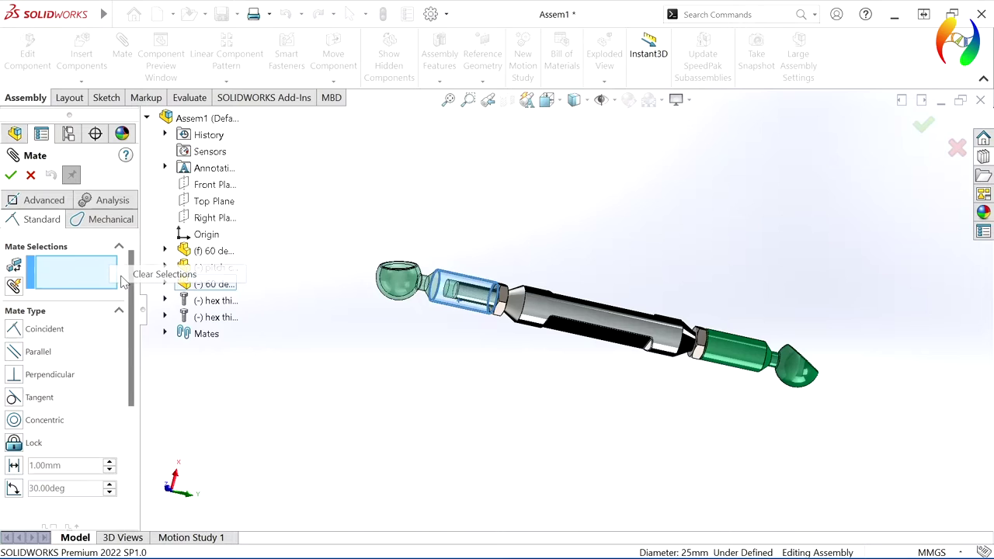
Step: Mate the Front Planes of spherical holder<2> and holder<1> as Coincident, then close Mate
{"action": "left_click", "coordinate": [164, 284]}
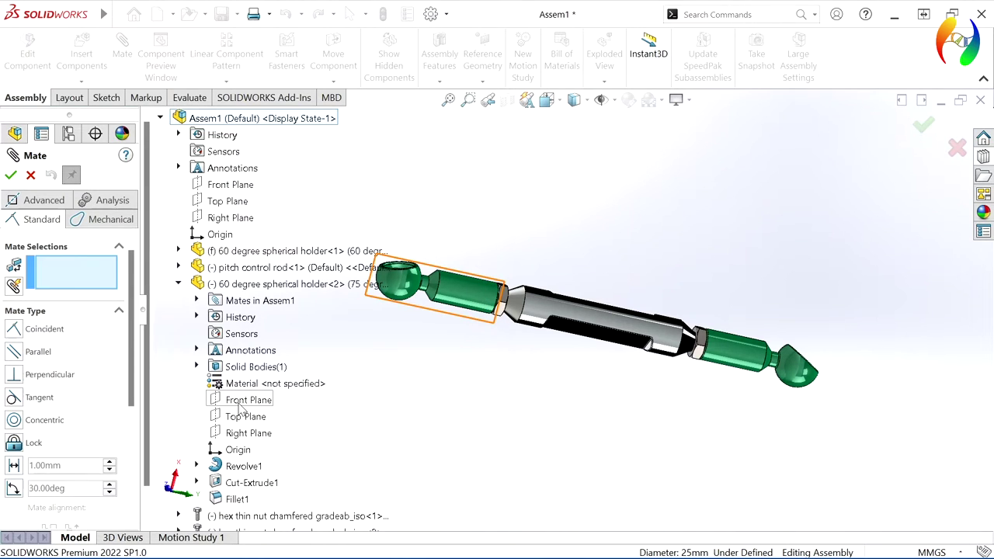
{"action": "left_click", "coordinate": [247, 400]}
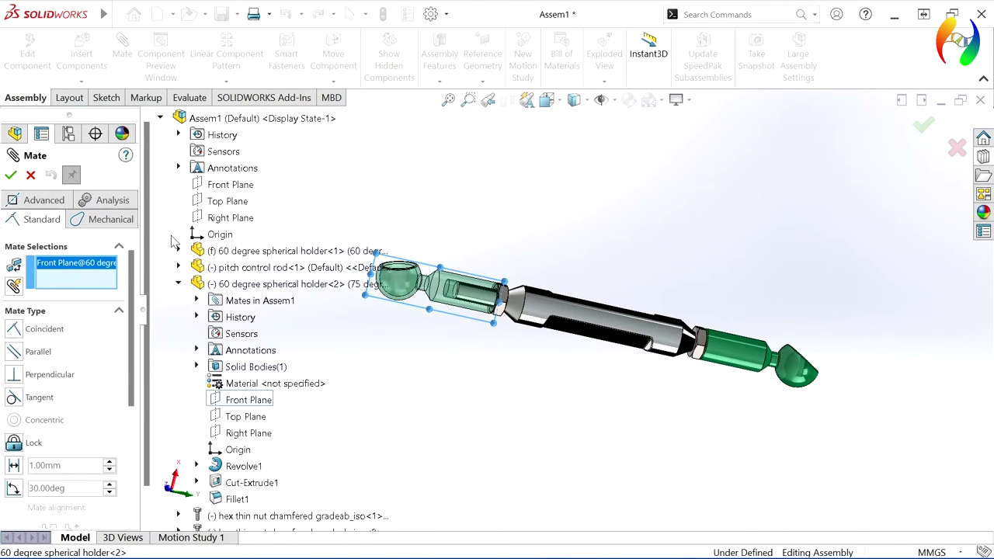
{"action": "left_click", "coordinate": [178, 251]}
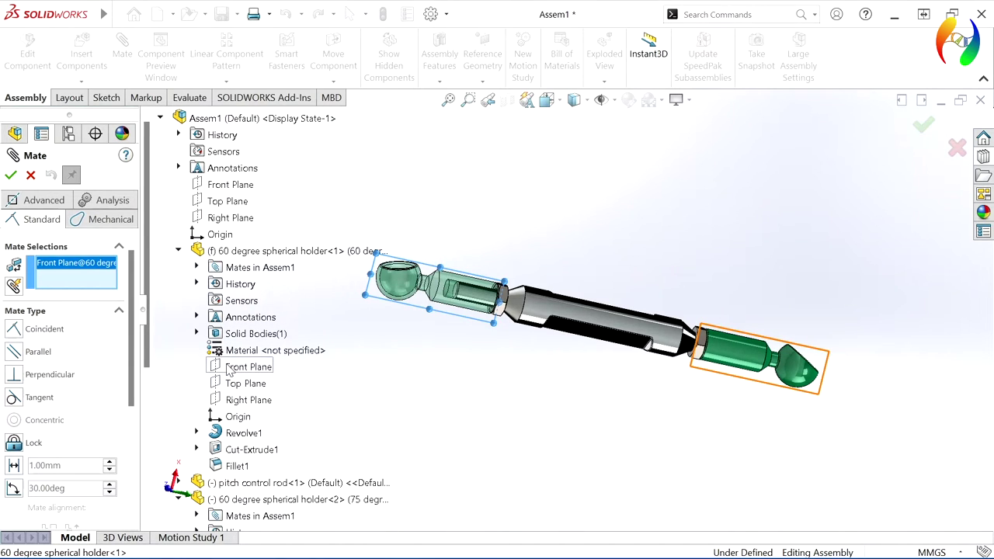
{"action": "left_click", "coordinate": [228, 368]}
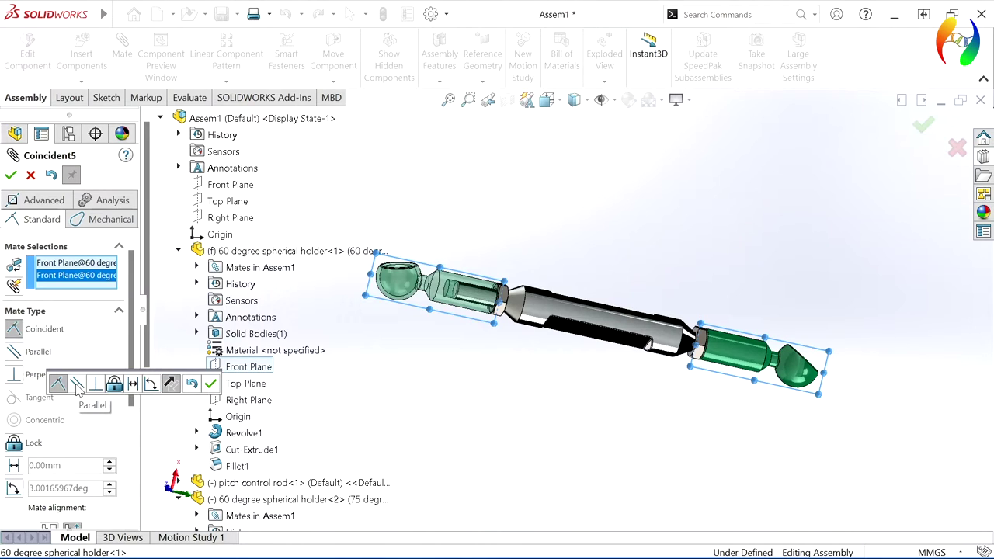
{"action": "left_click", "coordinate": [210, 384]}
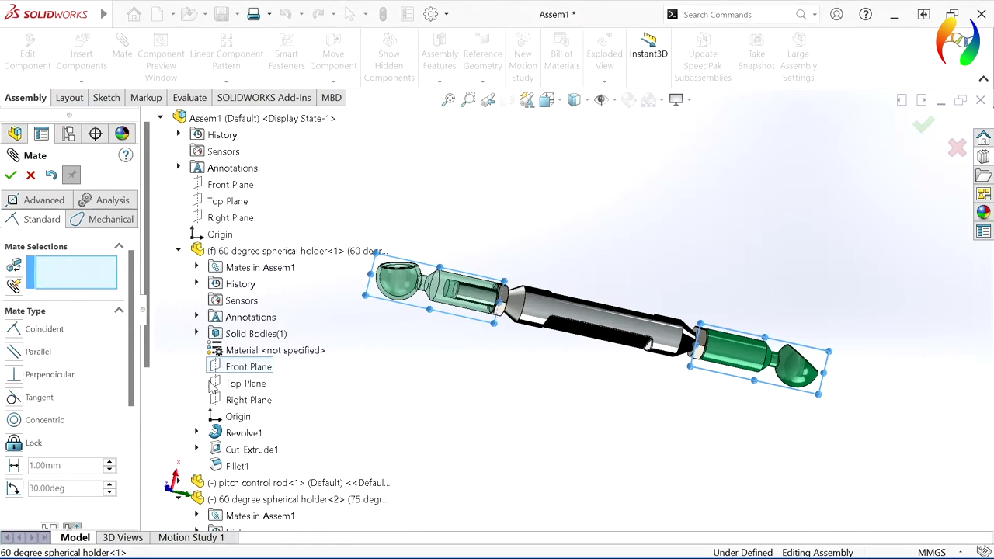
{"action": "left_click", "coordinate": [31, 174]}
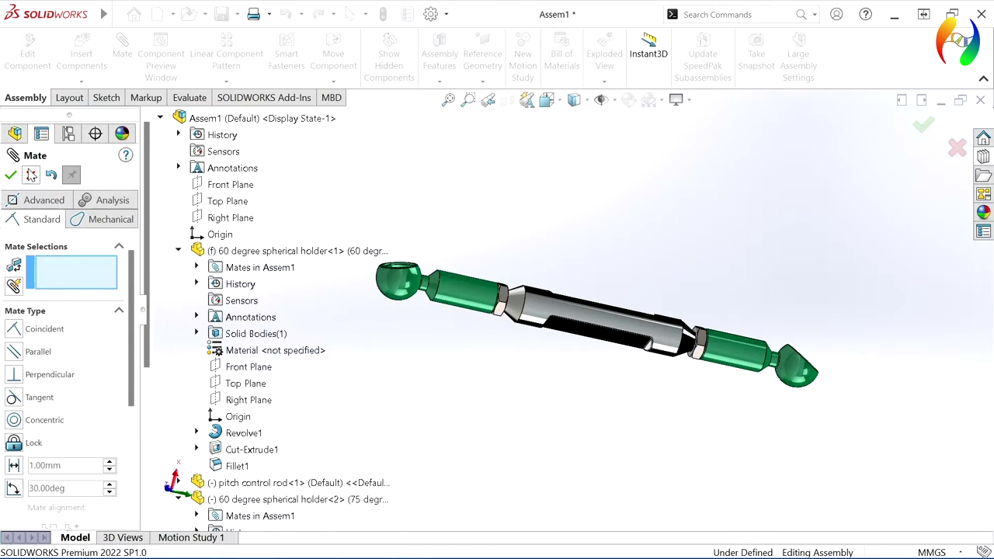
{"action": "left_click", "coordinate": [410, 286]}
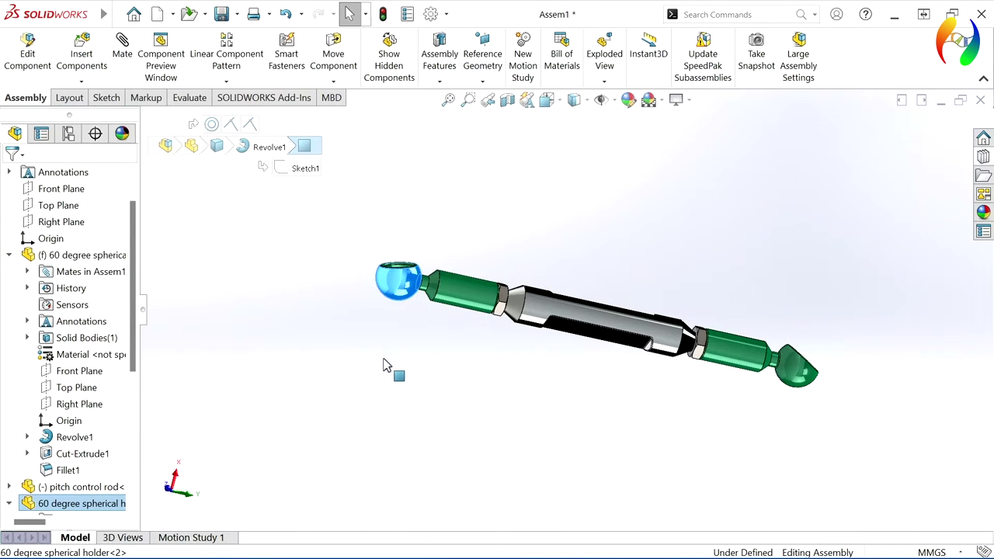
{"action": "mouse_move", "coordinate": [468, 384]}
{"action": "middle_mouse_down"}
{"action": "mouse_move", "coordinate": [425, 308]}
{"action": "mouse_move", "coordinate": [395, 403]}
{"action": "mouse_move", "coordinate": [425, 383]}
{"action": "middle_mouse_up"}
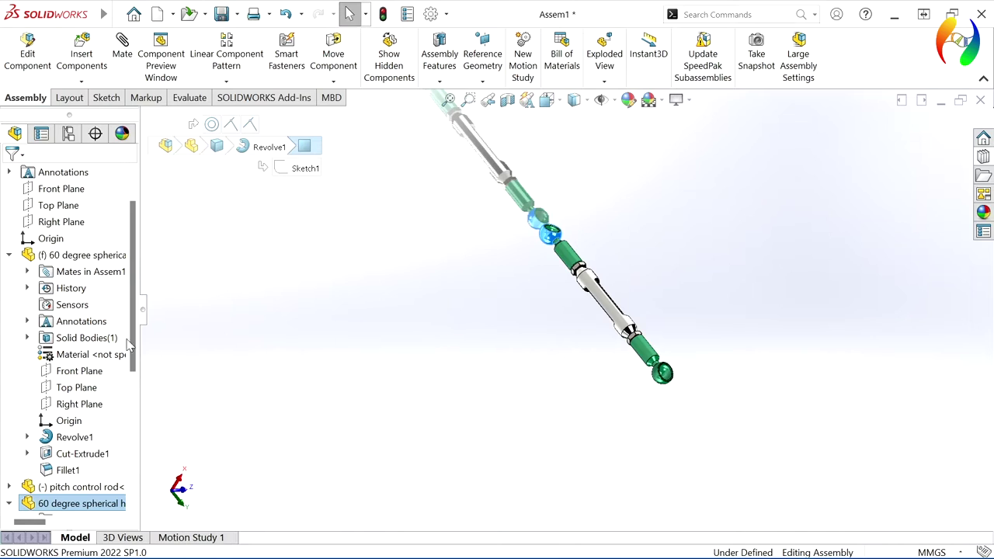
{"action": "left_click", "coordinate": [602, 305]}
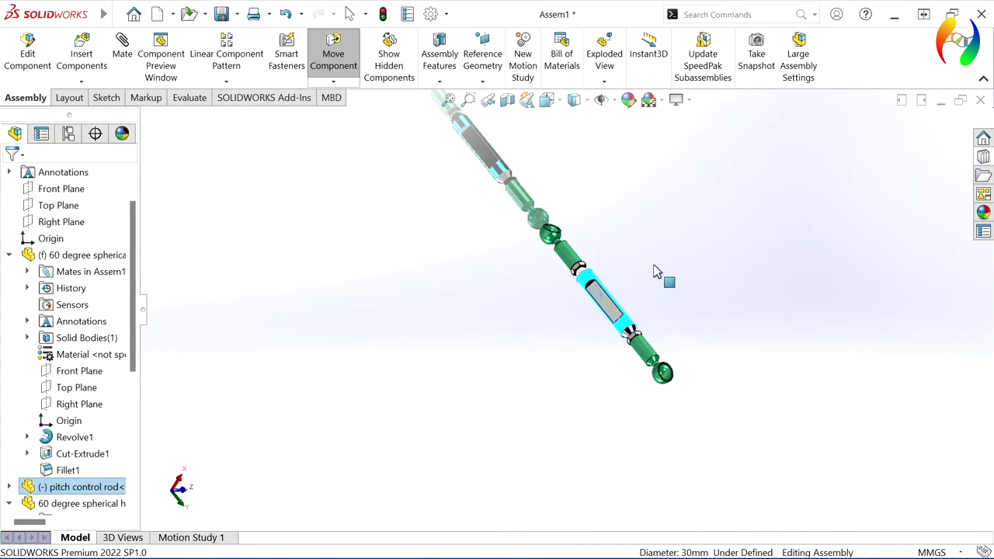
{"action": "left_click_drag", "start_coordinate": [640, 357], "coordinate": [660, 341]}
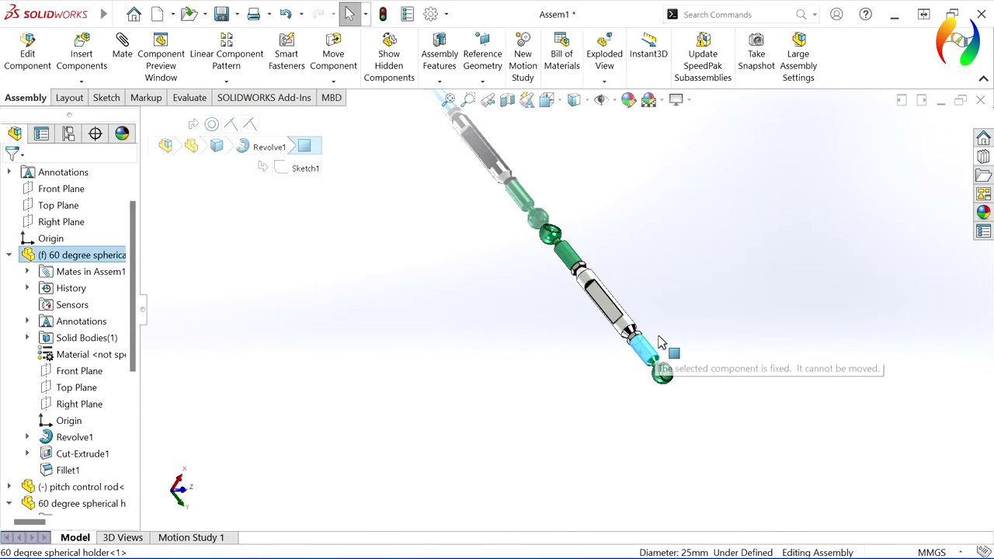
{"action": "left_click", "coordinate": [444, 292]}
{"action": "scroll", "coordinate": [621, 267], "scroll_direction": "down", "scroll_amount": 3}
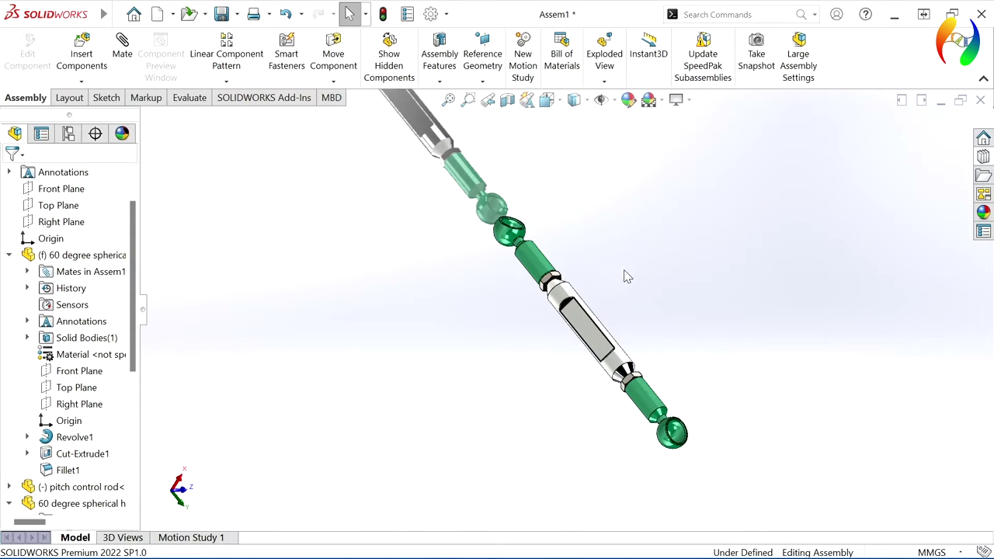
{"action": "mouse_move", "coordinate": [697, 438]}
{"action": "middle_mouse_down"}
{"action": "mouse_move", "coordinate": [463, 371]}
{"action": "mouse_move", "coordinate": [567, 443]}
{"action": "middle_mouse_up"}
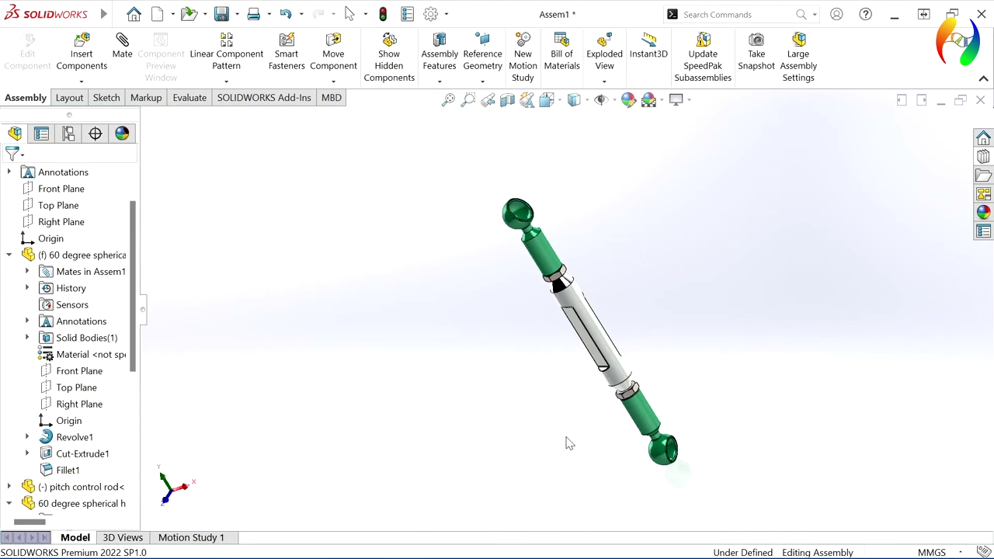
{"action": "left_click", "coordinate": [546, 253]}
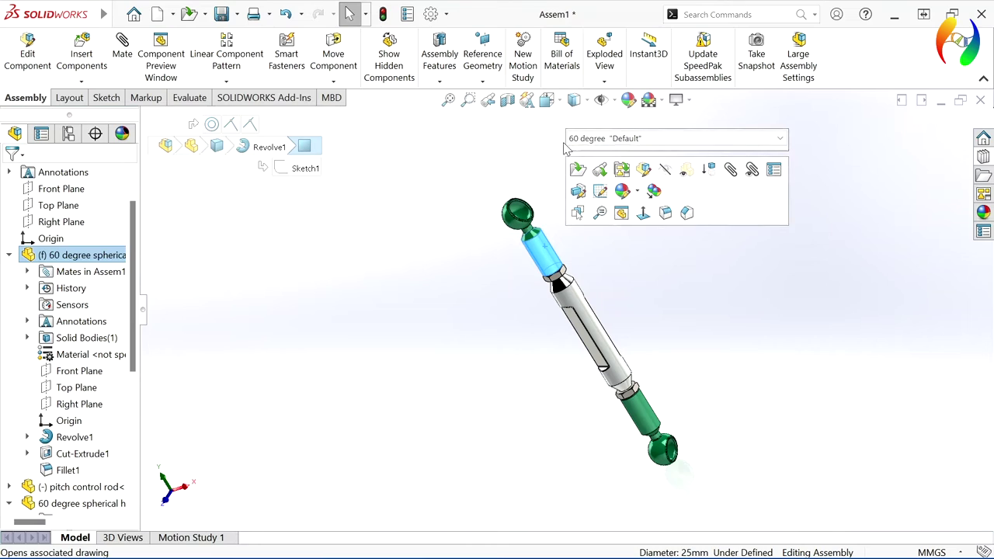
{"action": "left_click", "coordinate": [666, 390]}
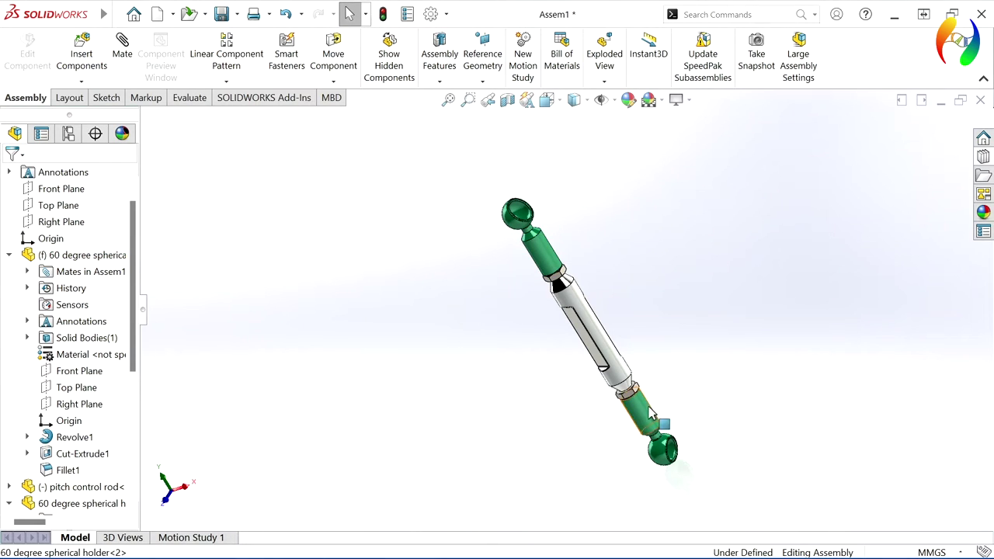
{"action": "left_click", "coordinate": [650, 413]}
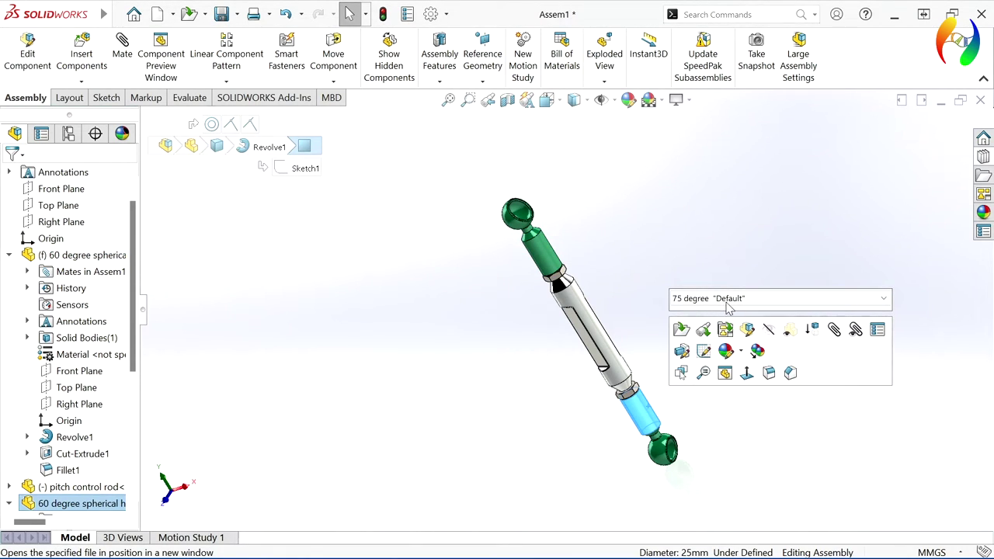
{"action": "left_click", "coordinate": [606, 212]}
{"action": "mouse_move", "coordinate": [679, 383]}
{"action": "middle_mouse_down"}
{"action": "mouse_move", "coordinate": [688, 402]}
{"action": "mouse_move", "coordinate": [546, 254]}
{"action": "mouse_move", "coordinate": [324, 275]}
{"action": "mouse_move", "coordinate": [217, 386]}
{"action": "mouse_move", "coordinate": [195, 180]}
{"action": "mouse_move", "coordinate": [420, 194]}
{"action": "mouse_move", "coordinate": [574, 264]}
{"action": "mouse_move", "coordinate": [676, 377]}
{"action": "mouse_move", "coordinate": [730, 402]}
{"action": "mouse_move", "coordinate": [760, 382]}
{"action": "mouse_move", "coordinate": [805, 268]}
{"action": "mouse_move", "coordinate": [809, 184]}
{"action": "mouse_move", "coordinate": [781, 168]}
{"action": "mouse_move", "coordinate": [664, 234]}
{"action": "mouse_move", "coordinate": [674, 284]}
{"action": "mouse_move", "coordinate": [749, 391]}
{"action": "mouse_move", "coordinate": [850, 410]}
{"action": "mouse_move", "coordinate": [810, 399]}
{"action": "middle_mouse_up"}
{"action": "scroll", "coordinate": [655, 344], "scroll_direction": "down", "scroll_amount": 1}
{"action": "scroll", "coordinate": [656, 341], "scroll_direction": "down", "scroll_amount": 2}
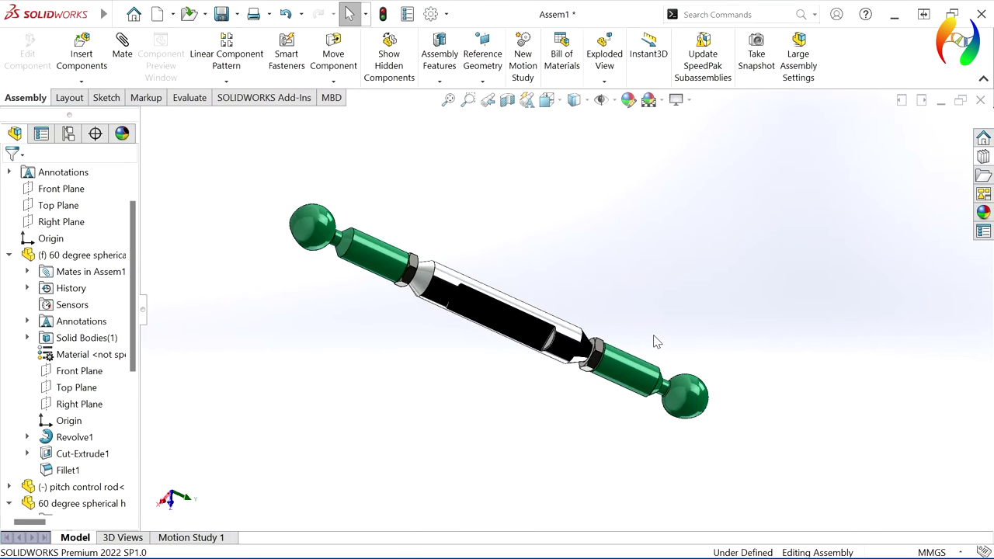
{"action": "mouse_move", "coordinate": [539, 402]}
{"action": "middle_mouse_down"}
{"action": "mouse_move", "coordinate": [627, 422]}
{"action": "mouse_move", "coordinate": [756, 417]}
{"action": "middle_mouse_up"}
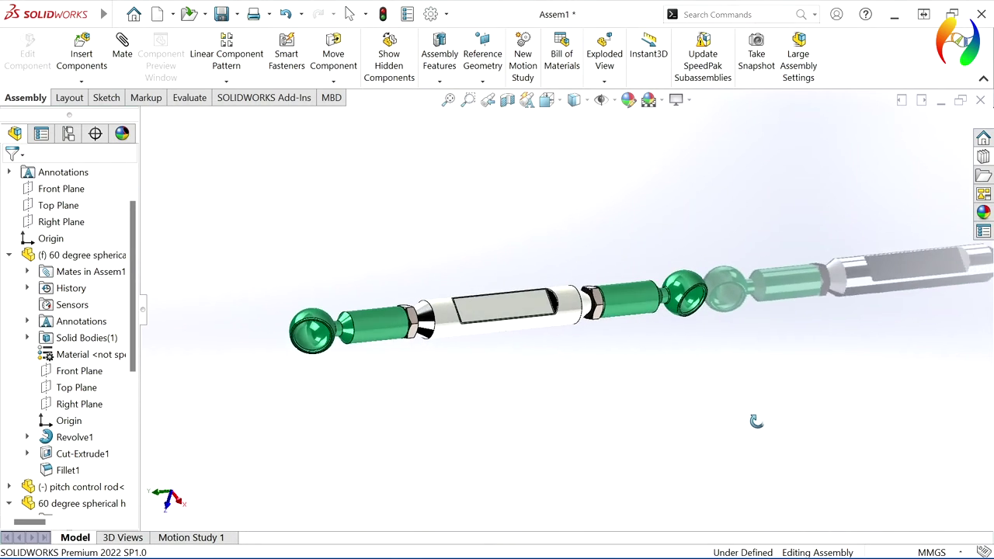
{"action": "middle_click_drag", "start_coordinate": [757, 346], "coordinate": [708, 322]}
{"action": "scroll", "coordinate": [505, 350], "scroll_direction": "down", "scroll_amount": 2}
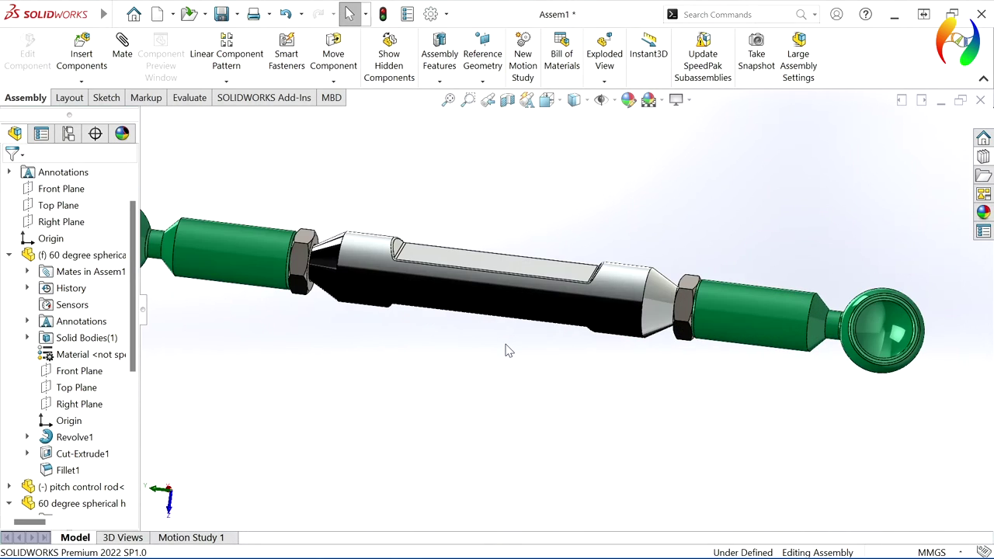
{"action": "scroll", "coordinate": [506, 346], "scroll_direction": "up", "scroll_amount": 2}
{"action": "scroll", "coordinate": [521, 350], "scroll_direction": "down", "scroll_amount": 1}
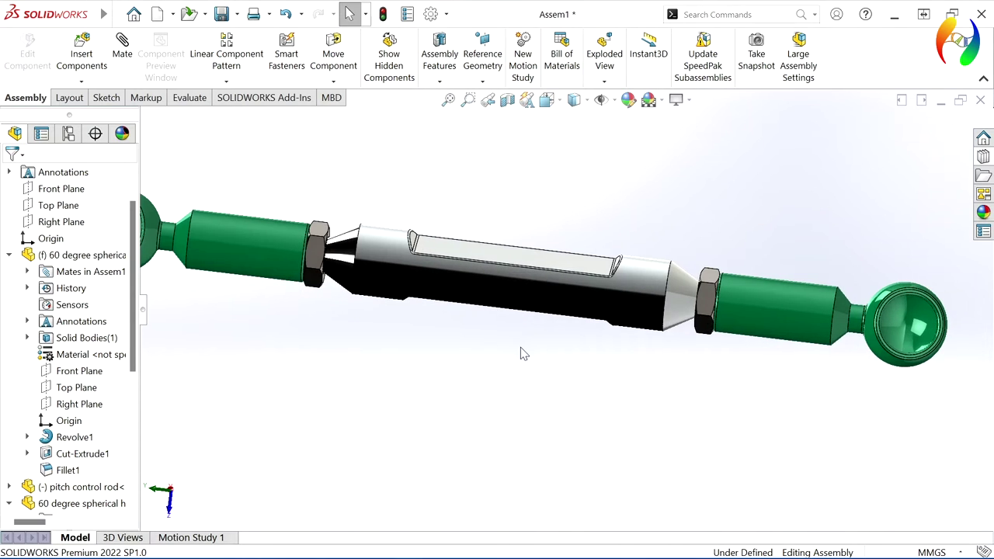
{"action": "mouse_move", "coordinate": [521, 350]}
{"action": "middle_mouse_down"}
{"action": "mouse_move", "coordinate": [603, 377]}
{"action": "mouse_move", "coordinate": [574, 406]}
{"action": "mouse_move", "coordinate": [557, 399]}
{"action": "mouse_move", "coordinate": [590, 386]}
{"action": "mouse_move", "coordinate": [638, 410]}
{"action": "mouse_move", "coordinate": [613, 424]}
{"action": "mouse_move", "coordinate": [583, 417]}
{"action": "mouse_move", "coordinate": [566, 351]}
{"action": "mouse_move", "coordinate": [554, 361]}
{"action": "mouse_move", "coordinate": [572, 337]}
{"action": "mouse_move", "coordinate": [583, 329]}
{"action": "mouse_move", "coordinate": [657, 344]}
{"action": "mouse_move", "coordinate": [670, 371]}
{"action": "mouse_move", "coordinate": [582, 399]}
{"action": "mouse_move", "coordinate": [579, 344]}
{"action": "mouse_move", "coordinate": [603, 326]}
{"action": "middle_mouse_up"}
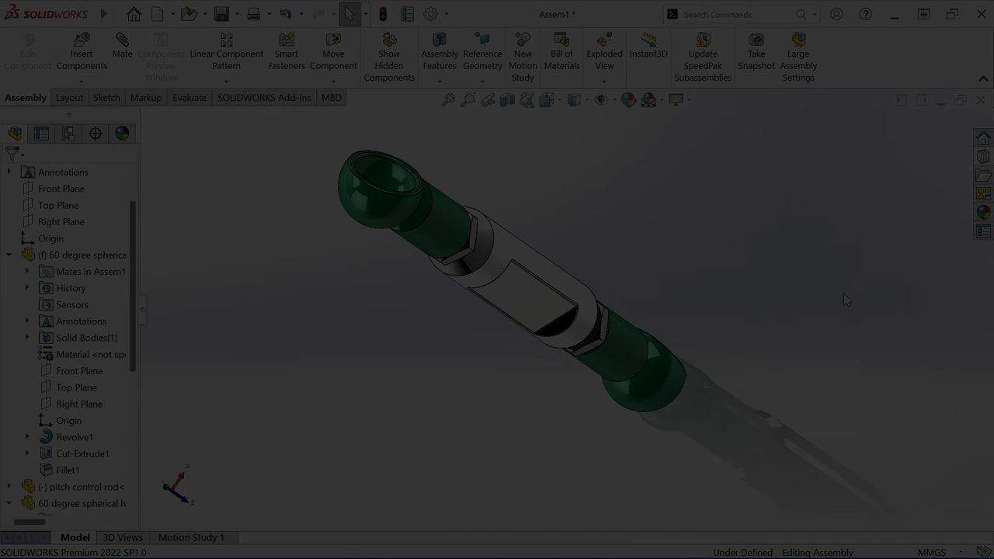